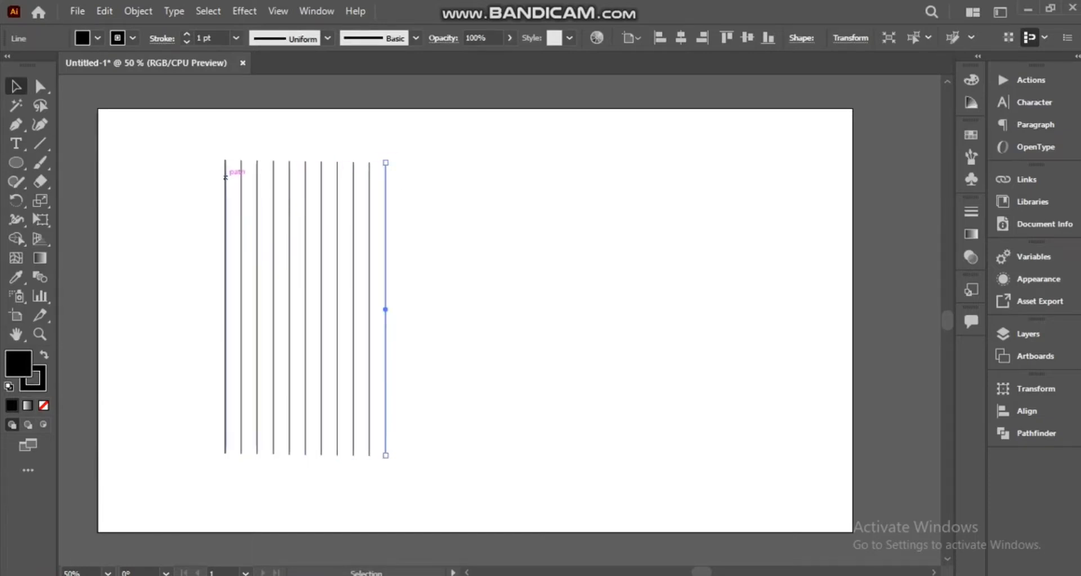
Repeat the line duplication to complete the row of vertical lines, and rotate a copy of the whole row so it runs horizontally
{"action": "key", "text": "ctrl+d"}
{"action": "left_click_drag", "start_coordinate": [215, 126], "coordinate": [520, 211]}
{"action": "right_click", "coordinate": [324, 229]}
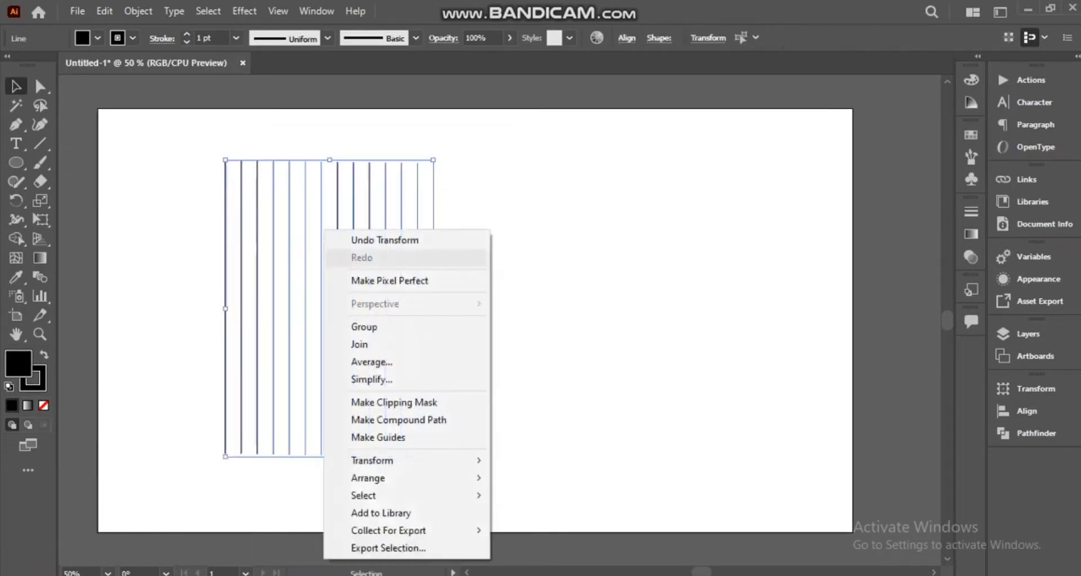
{"action": "mouse_move", "coordinate": [372, 461]}
{"action": "left_click", "coordinate": [529, 519]}
{"action": "left_click_drag", "start_coordinate": [647, 214], "coordinate": [443, 416]}
{"action": "left_click", "coordinate": [314, 420]}
{"action": "key", "text": "space"}
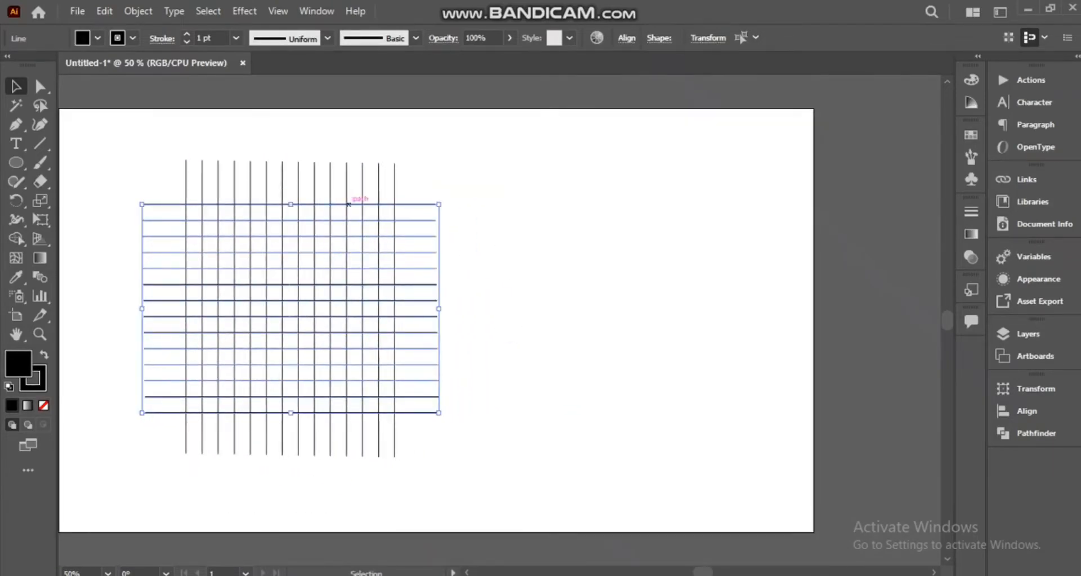
{"action": "right_click", "coordinate": [406, 205]}
{"action": "mouse_move", "coordinate": [455, 438]}
{"action": "left_click", "coordinate": [130, 163]}
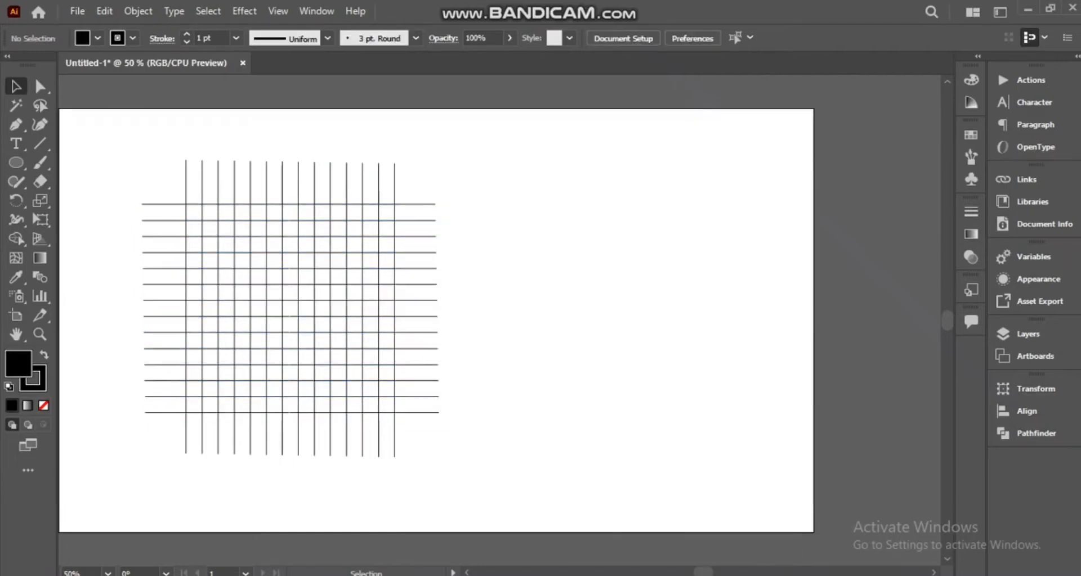
Reflect a copy of all the horizontal lines across an axis at a 30° angle
{"action": "left_click_drag", "start_coordinate": [138, 174], "coordinate": [153, 424]}
{"action": "right_click", "coordinate": [144, 208]}
{"action": "mouse_move", "coordinate": [191, 457]}
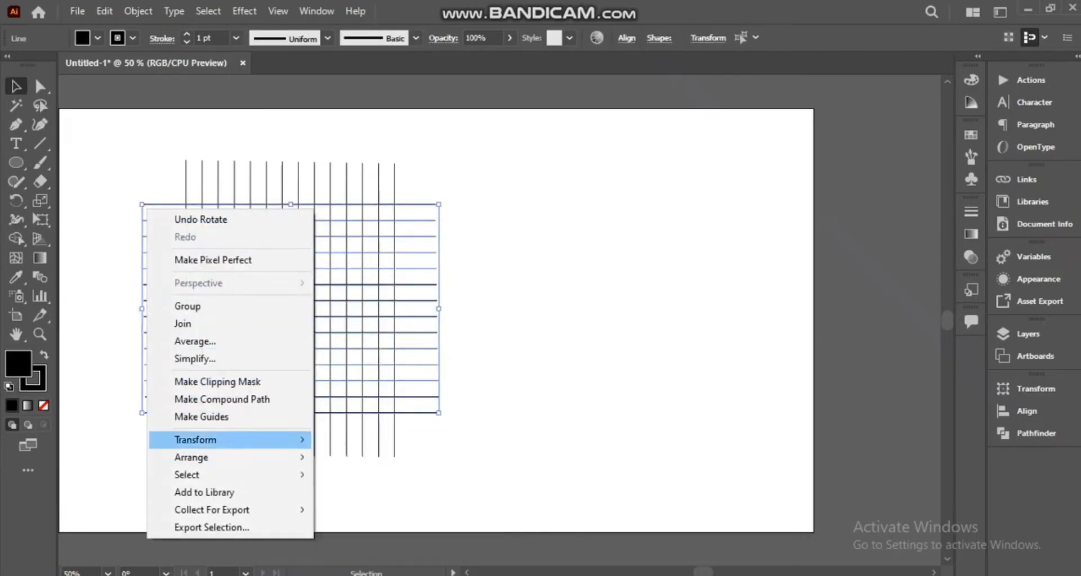
{"action": "mouse_move", "coordinate": [191, 440]}
{"action": "left_click", "coordinate": [338, 494]}
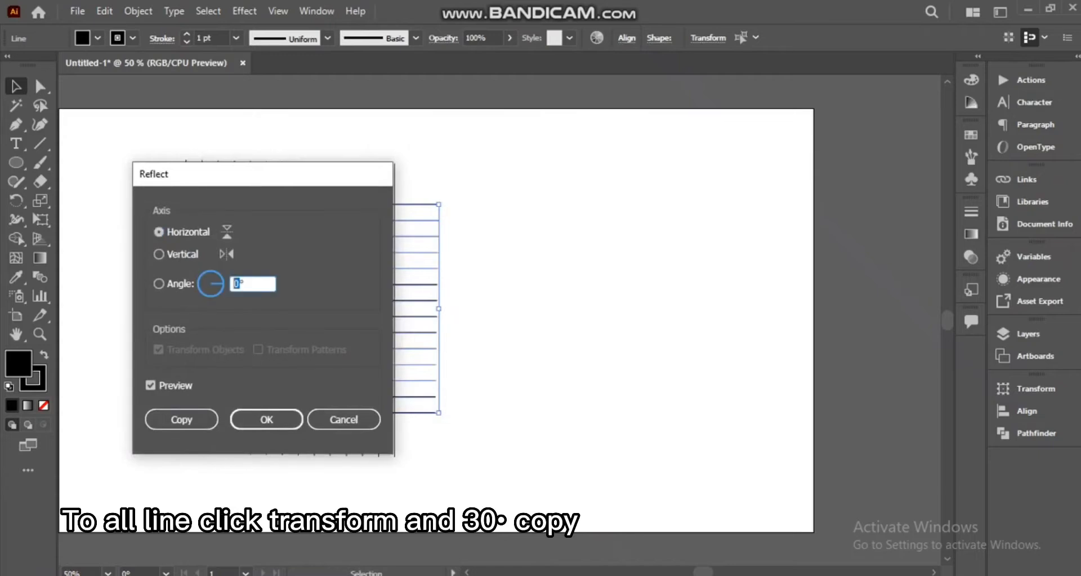
{"action": "key", "text": "Tab"}
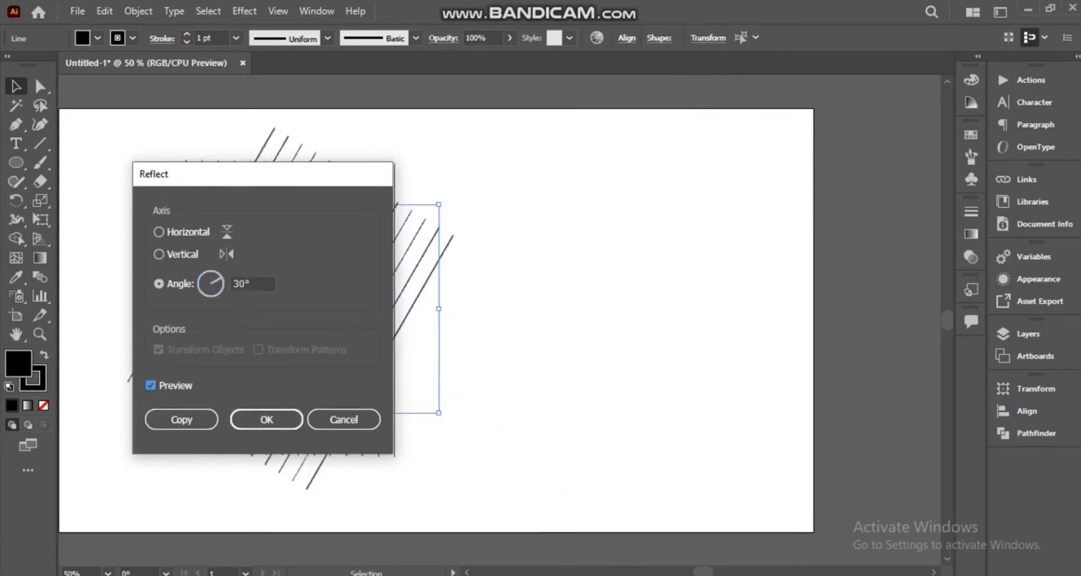
{"action": "left_click_drag", "start_coordinate": [280, 176], "coordinate": [297, 176]}
{"action": "left_click", "coordinate": [198, 421]}
Reflect a copy of the slanted lines across the horizontal axis to complete the crossing diagonal grid
{"action": "right_click", "coordinate": [276, 132]}
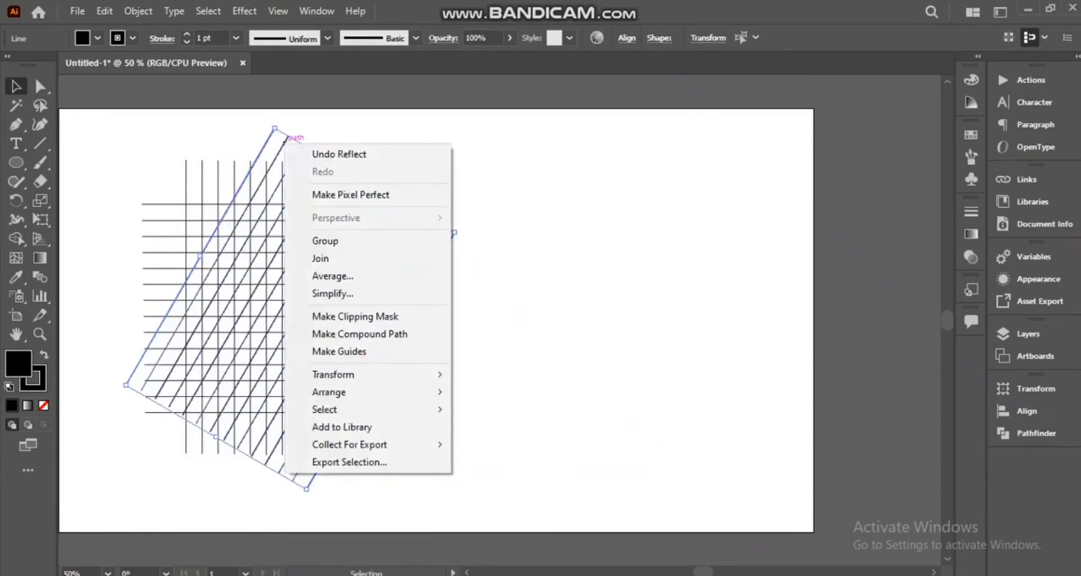
{"action": "mouse_move", "coordinate": [327, 372]}
{"action": "left_click", "coordinate": [518, 434]}
{"action": "left_click", "coordinate": [177, 235]}
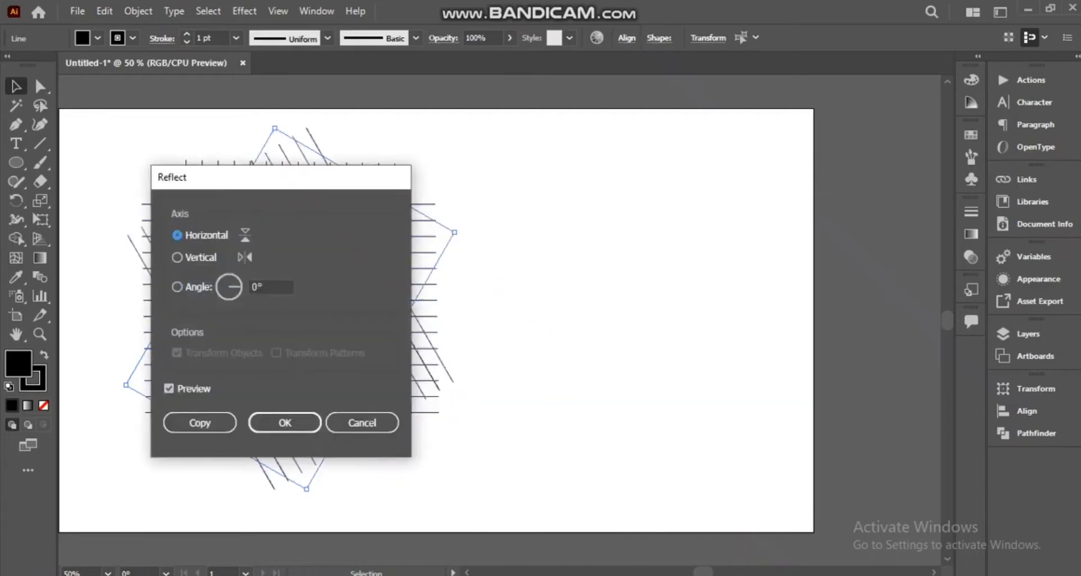
{"action": "left_click_drag", "start_coordinate": [275, 178], "coordinate": [269, 127]}
{"action": "left_click", "coordinate": [224, 379]}
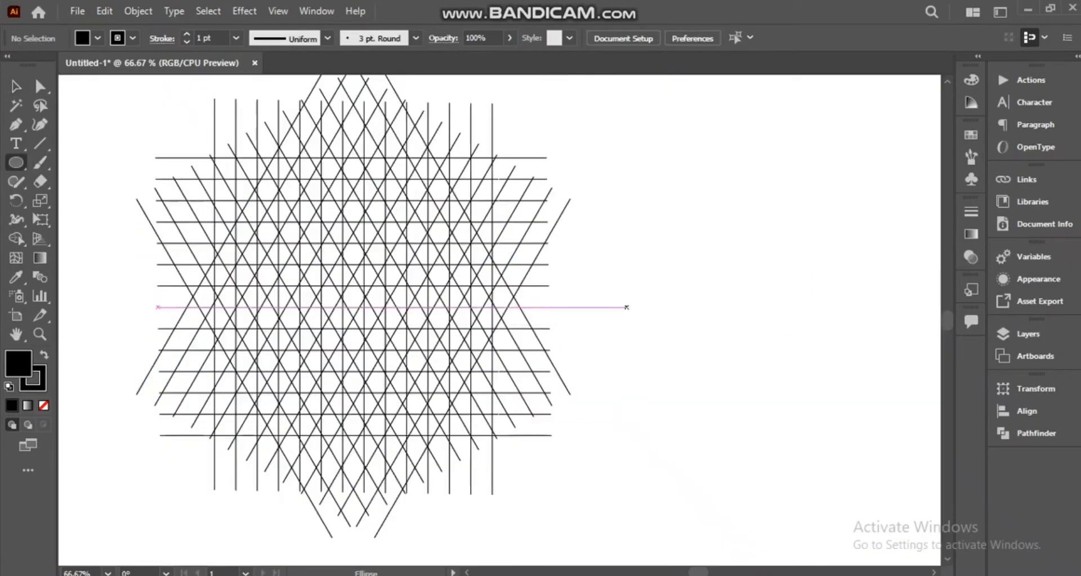
Create a 300 px by 300 px circle with the Ellipse tool and move it onto the centre of the line grid
{"action": "left_click", "coordinate": [627, 308]}
{"action": "left_click_drag", "start_coordinate": [565, 228], "coordinate": [350, 257]}
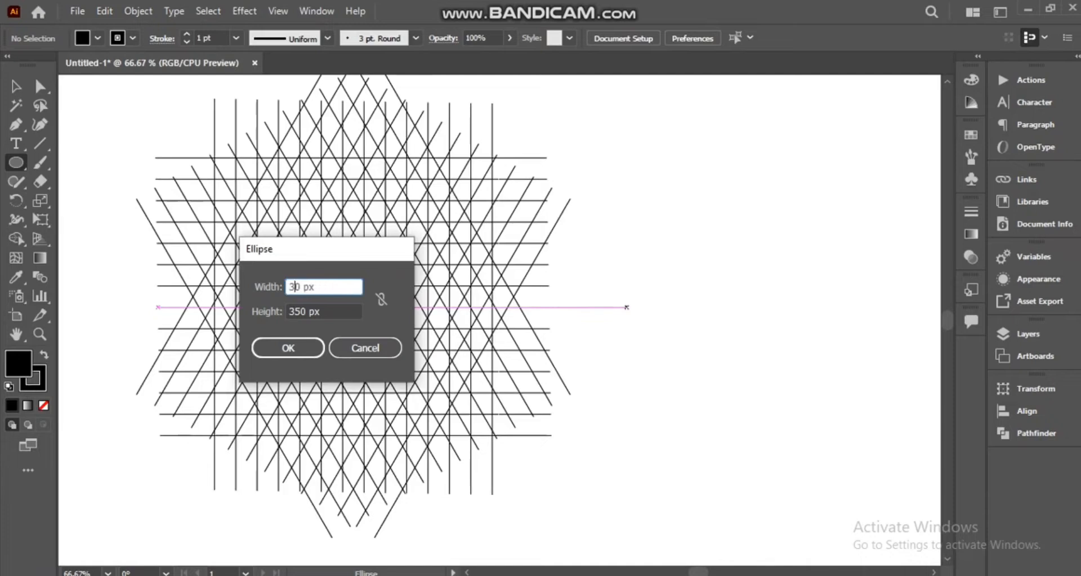
{"action": "left_click", "coordinate": [299, 312]}
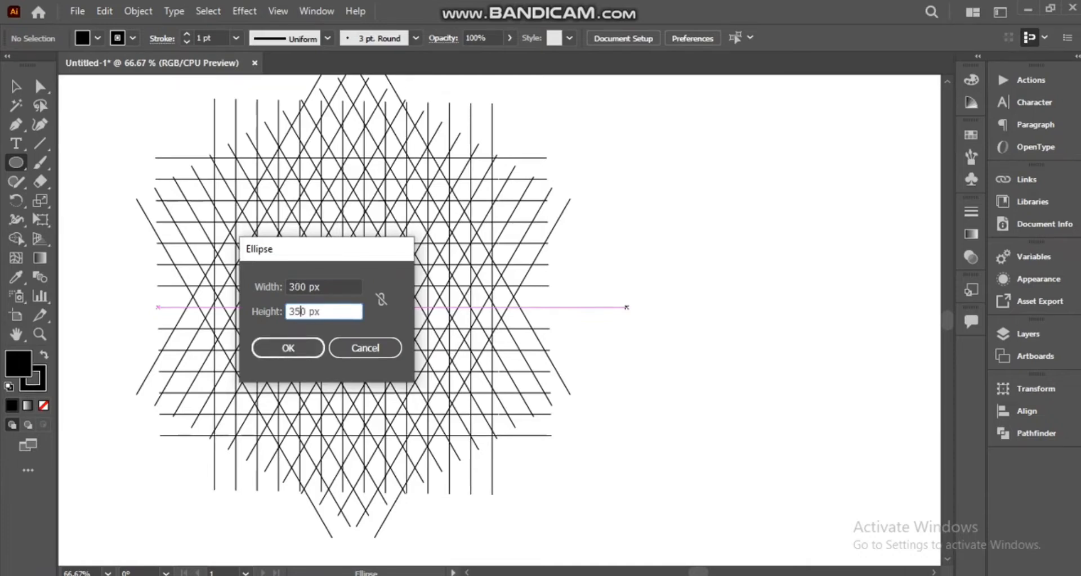
{"action": "key", "text": "Return"}
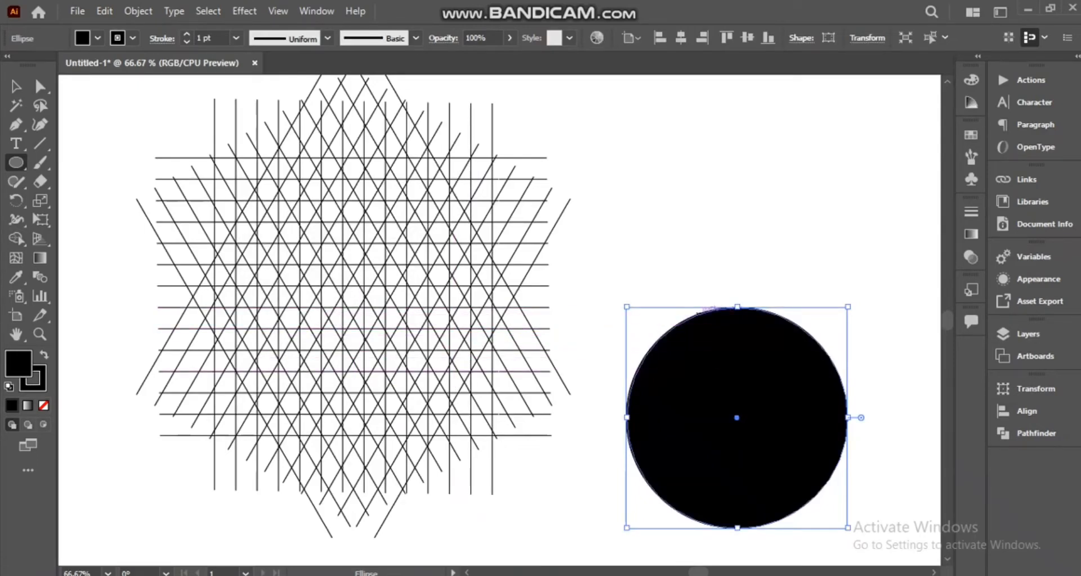
{"action": "key", "text": "v"}
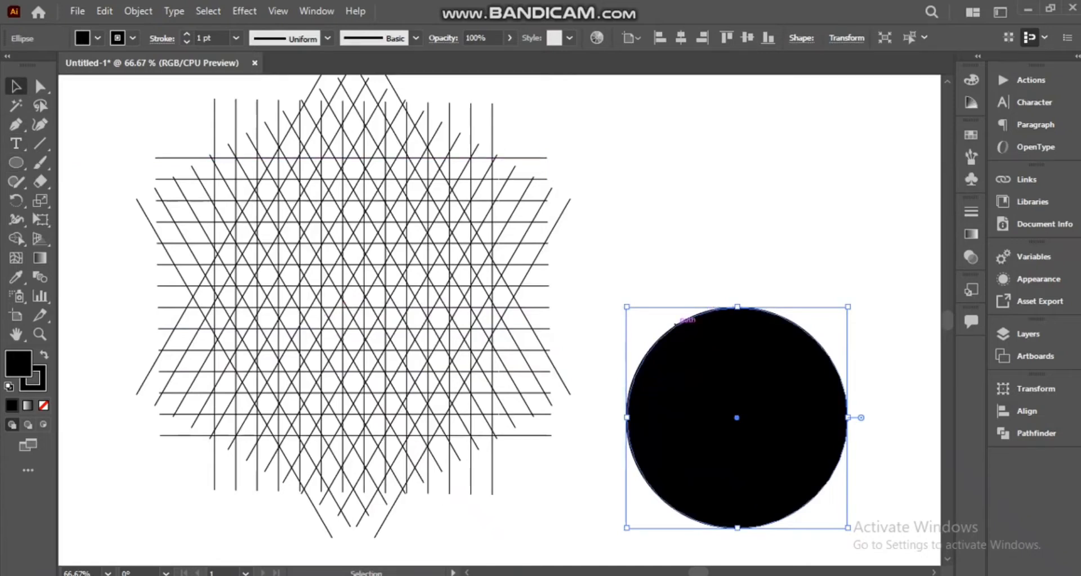
{"action": "left_click_drag", "start_coordinate": [674, 324], "coordinate": [281, 193]}
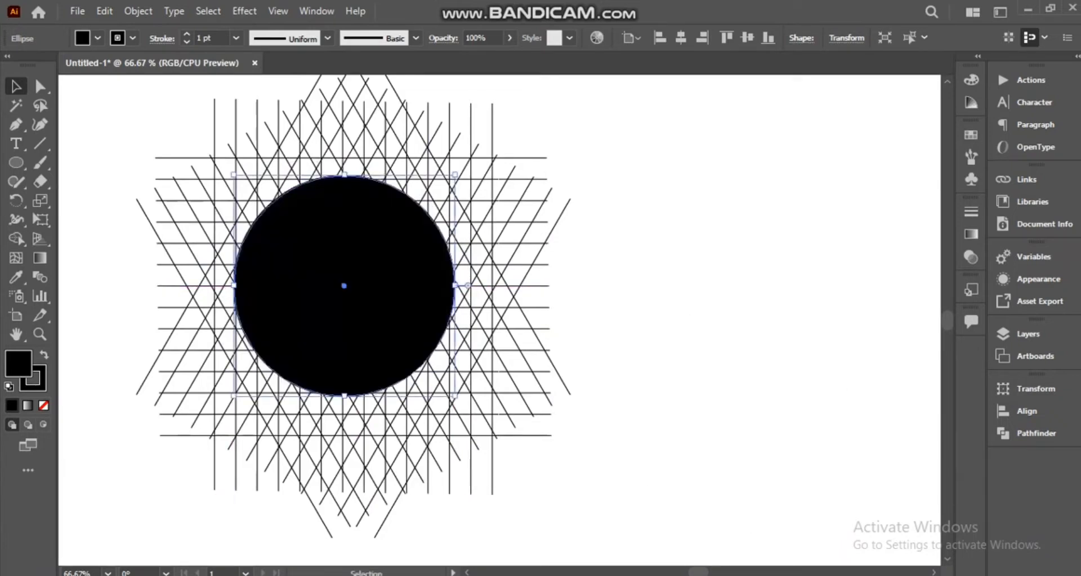
Remove the circle's fill and enlarge it about its centre until it nearly spans the line grid
{"action": "left_click", "coordinate": [97, 37]}
{"action": "left_click", "coordinate": [9, 64]}
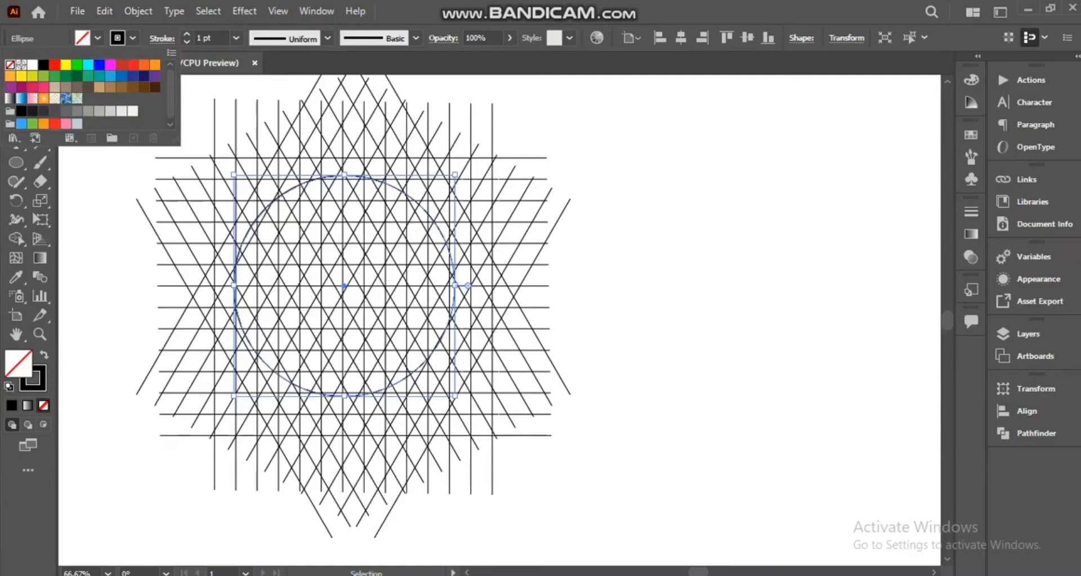
{"action": "key", "text": "Escape"}
{"action": "left_click_drag", "start_coordinate": [456, 394], "coordinate": [543, 484]}
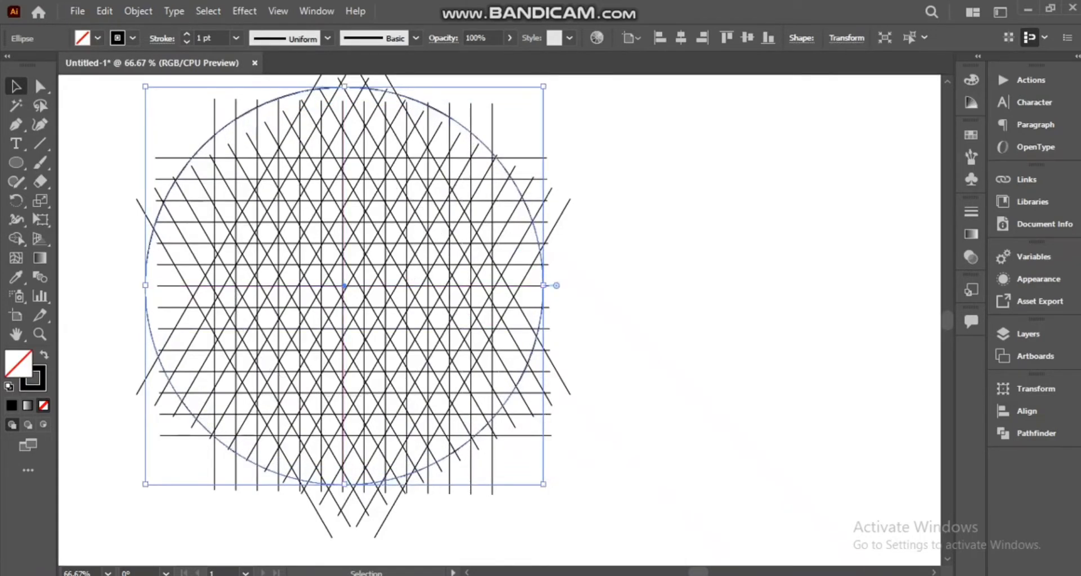
Copy the circle, paste it in front, and scale the copy down about its centre to form a concentric inner circle
{"action": "left_click", "coordinate": [105, 11]}
{"action": "left_click", "coordinate": [130, 87]}
{"action": "left_click", "coordinate": [105, 11]}
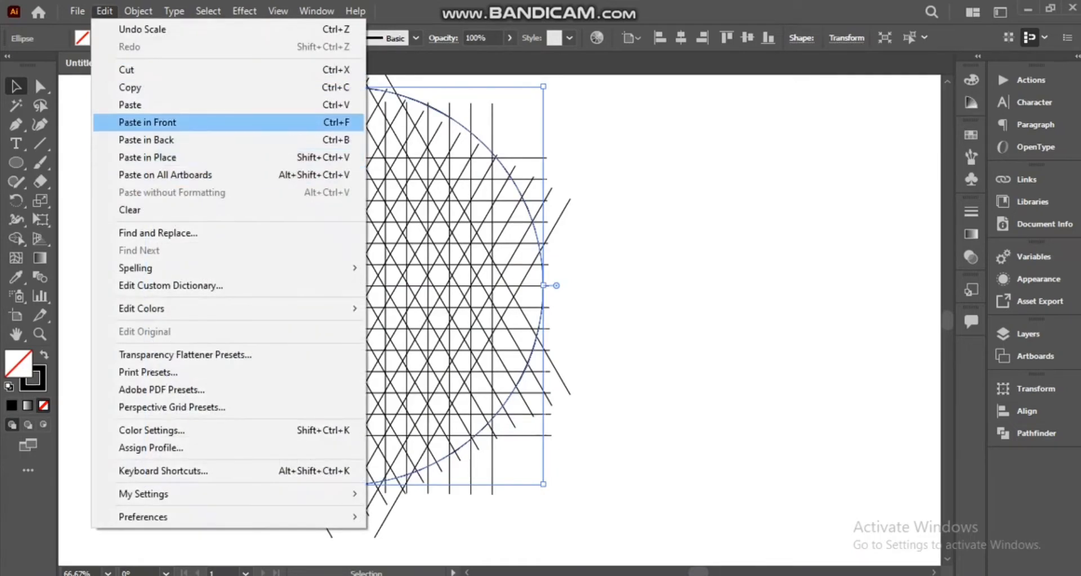
{"action": "left_click", "coordinate": [130, 122]}
{"action": "left_click_drag", "start_coordinate": [543, 484], "coordinate": [494, 437]}
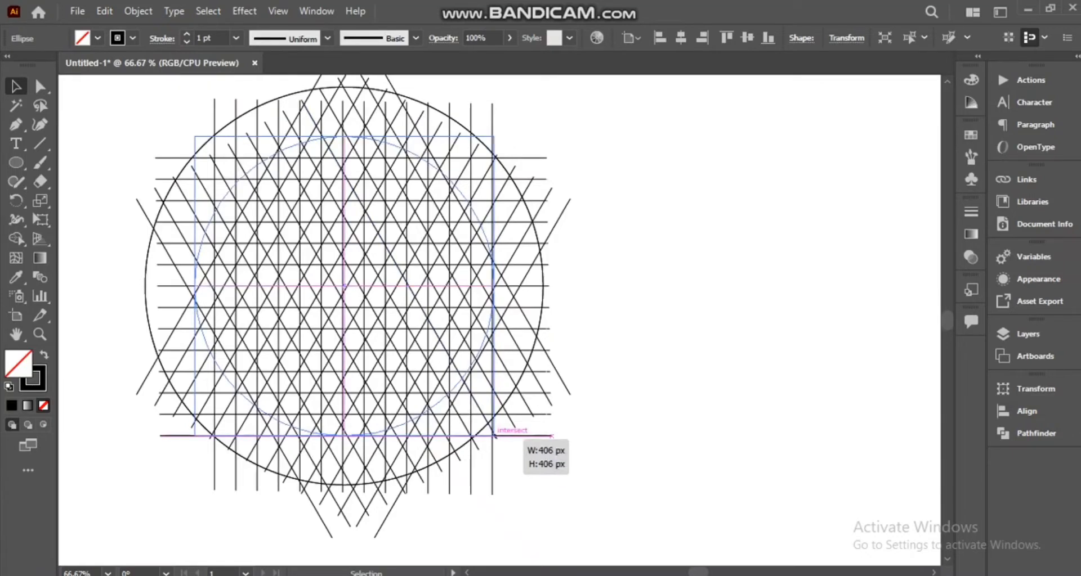
{"action": "left_click_drag", "start_coordinate": [494, 436], "coordinate": [509, 450]}
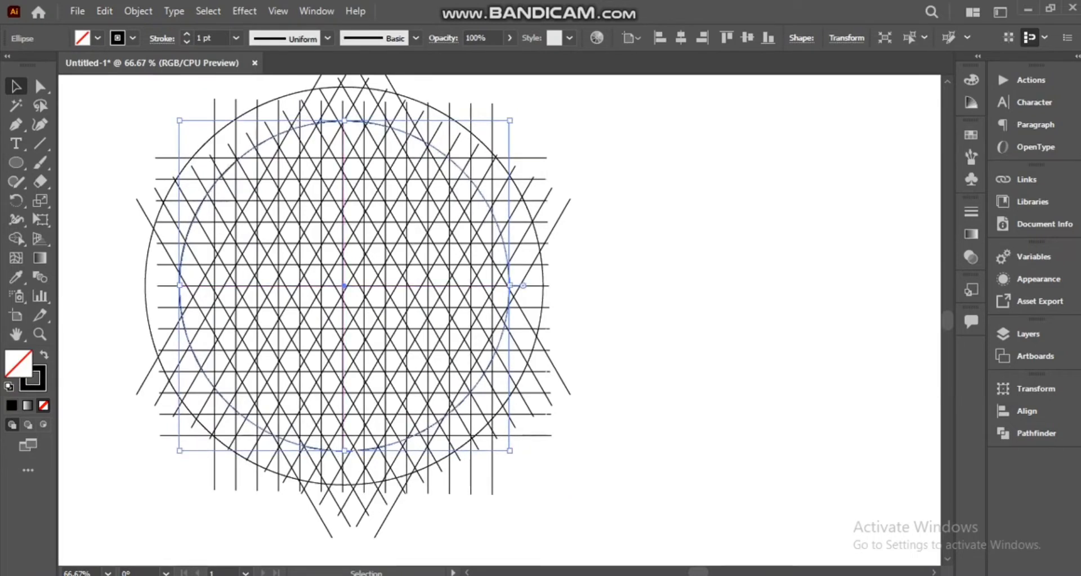
Select all the lines and both circles, activate the Shape Builder tool and set the fill to black
{"action": "mouse_move", "coordinate": [117, 96]}
{"action": "left_mouse_down"}
{"action": "mouse_move", "coordinate": [550, 241]}
{"action": "mouse_move", "coordinate": [592, 505]}
{"action": "left_mouse_up"}
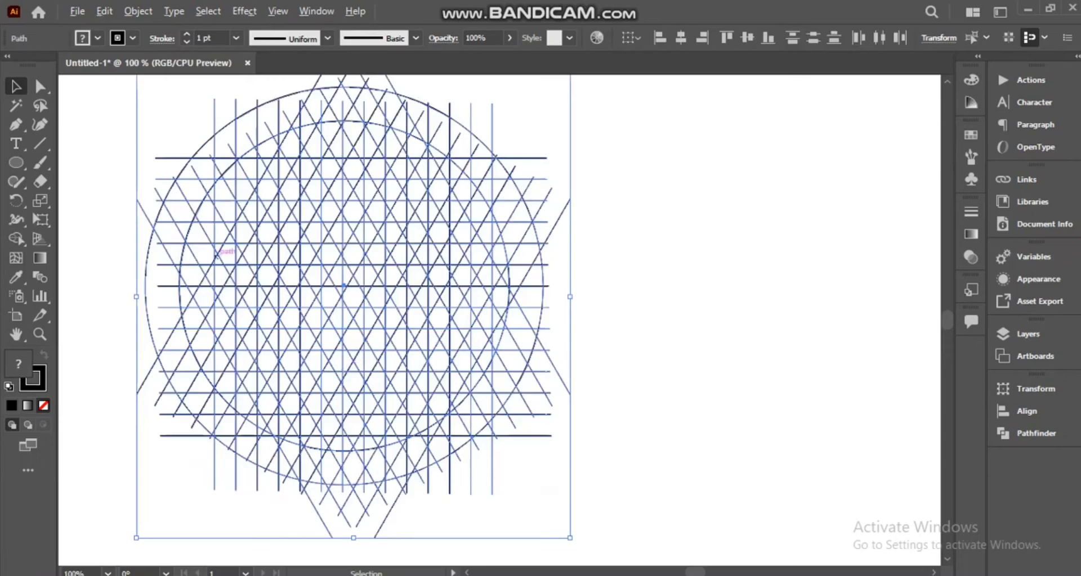
{"action": "scroll", "coordinate": [217, 258], "scroll_direction": "up", "scroll_amount": 1}
{"action": "left_click_drag", "start_coordinate": [372, 287], "coordinate": [317, 284]}
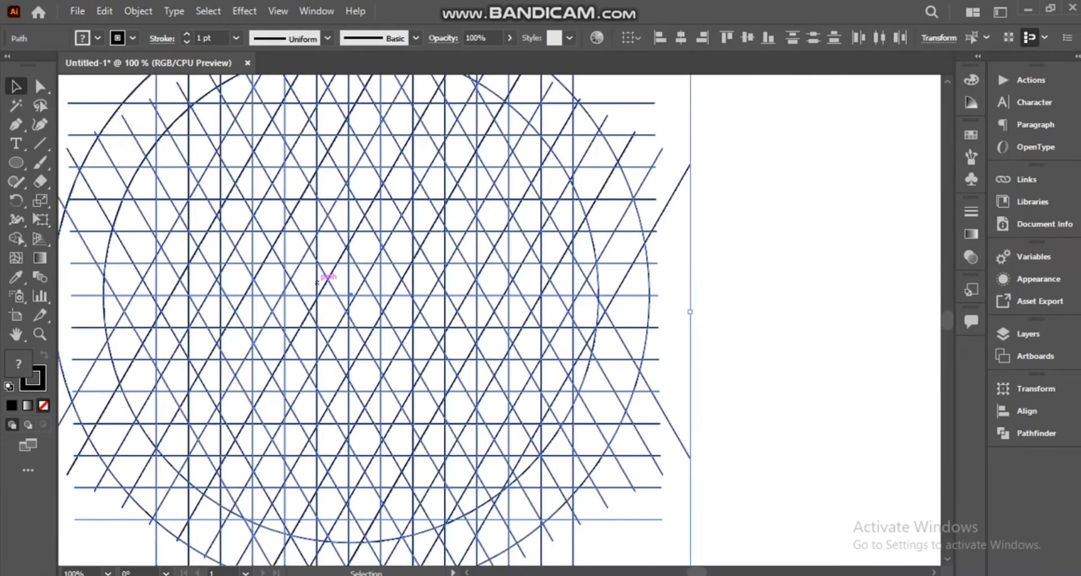
{"action": "scroll", "coordinate": [316, 281], "scroll_direction": "down", "scroll_amount": 1}
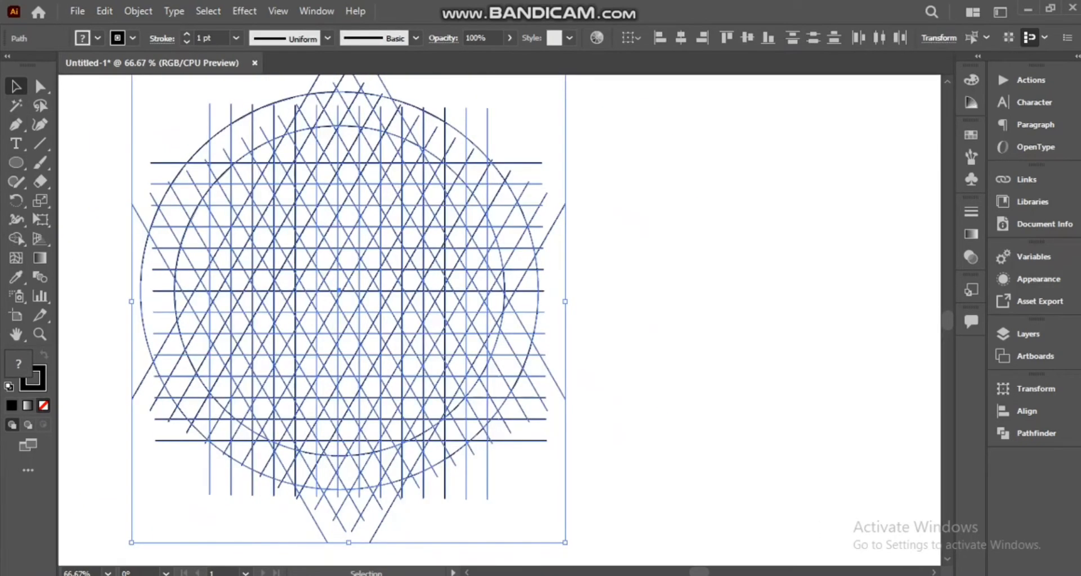
{"action": "left_click", "coordinate": [16, 239]}
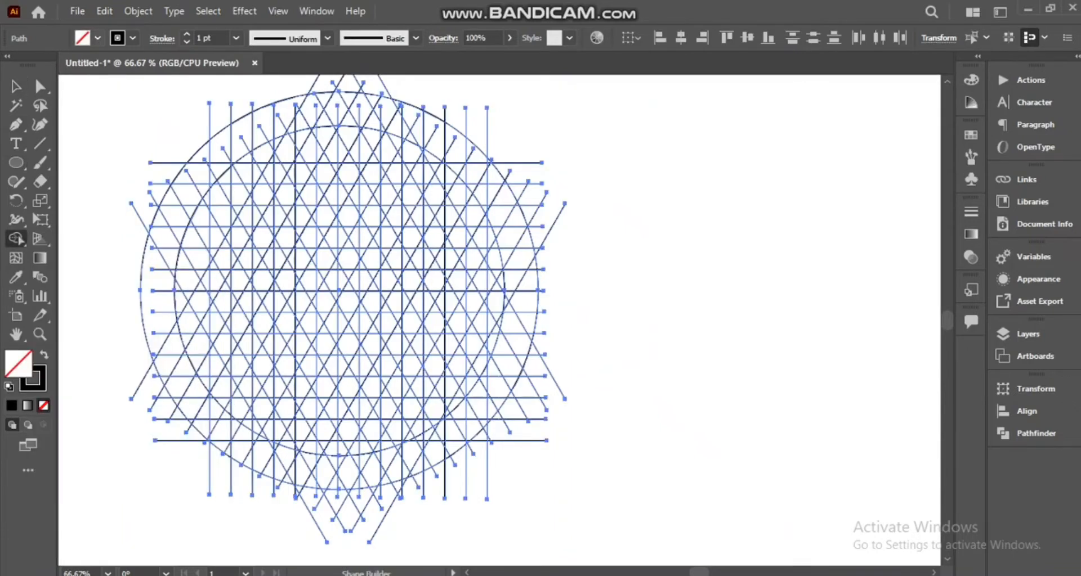
{"action": "left_click", "coordinate": [97, 38]}
{"action": "left_click", "coordinate": [43, 65]}
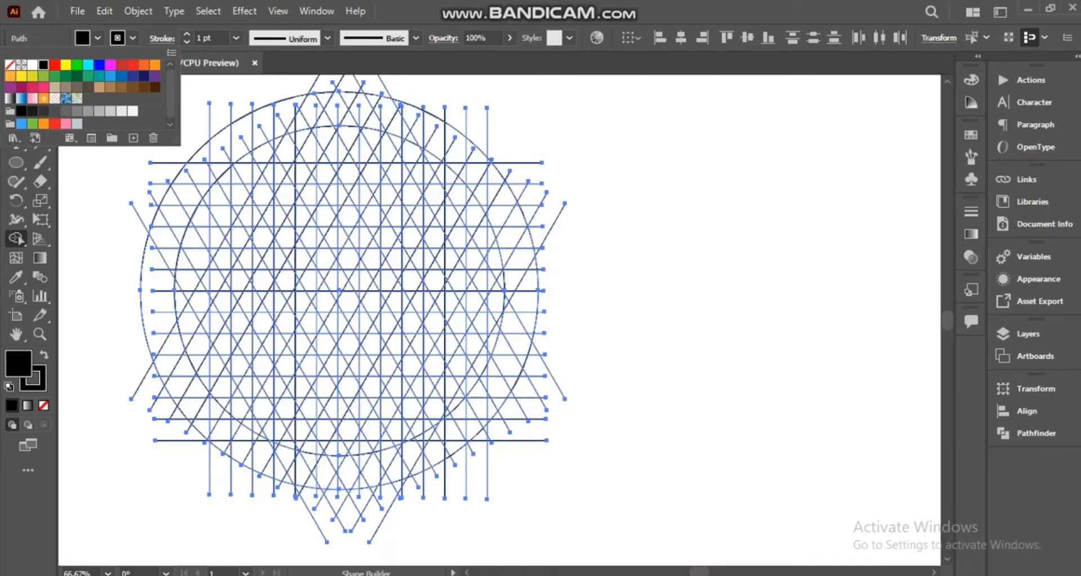
{"action": "key", "text": "Escape"}
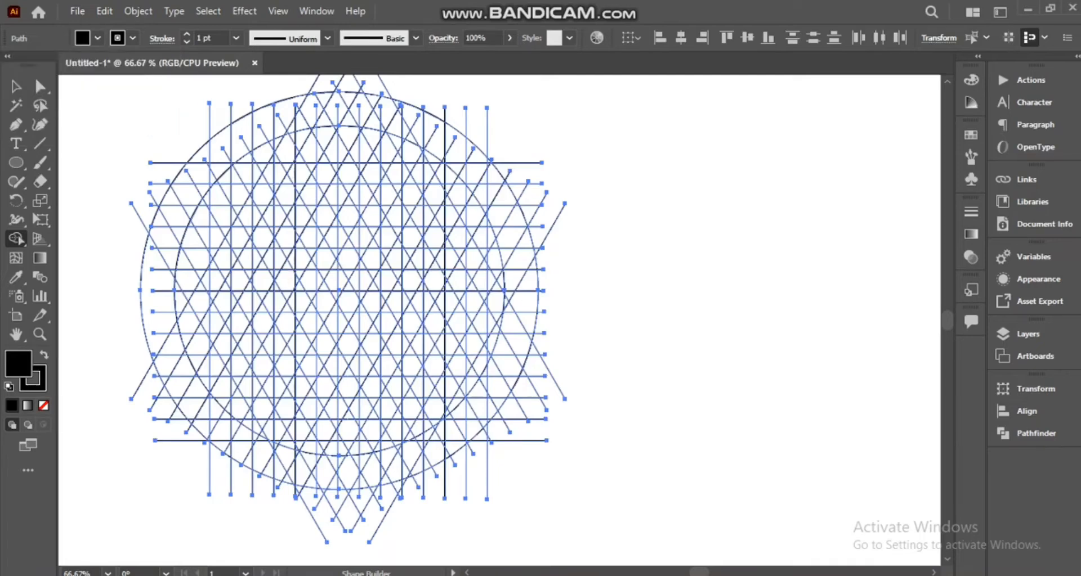
Merge the grid cells into a chevron at the centre with a horizontal bar running right to the outer circle
{"action": "scroll", "coordinate": [324, 270], "scroll_direction": "up", "scroll_amount": 2}
{"action": "scroll", "coordinate": [397, 188], "scroll_direction": "down", "scroll_amount": 1}
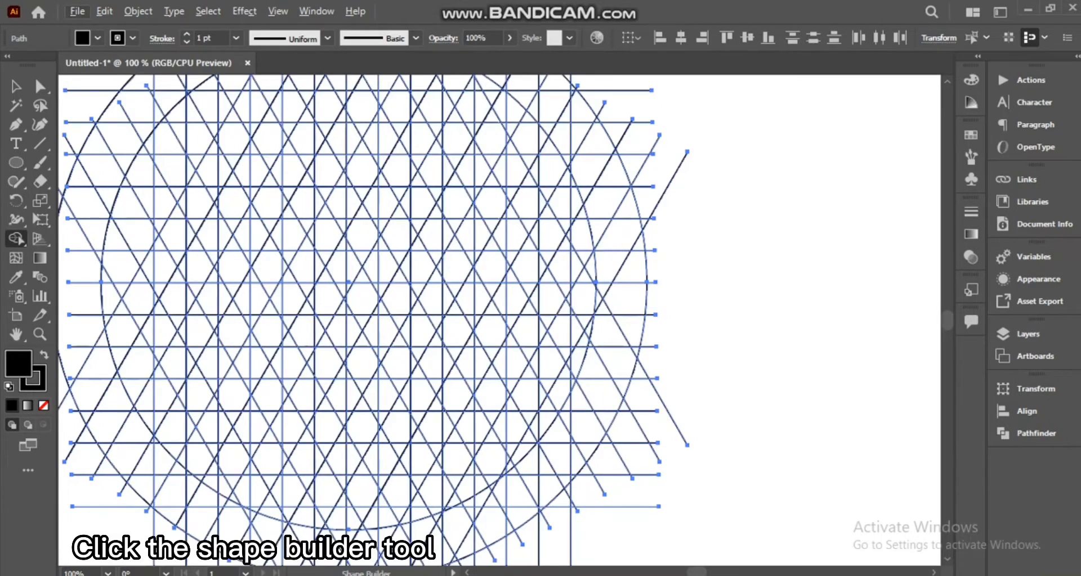
{"action": "scroll", "coordinate": [377, 270], "scroll_direction": "down", "scroll_amount": 1}
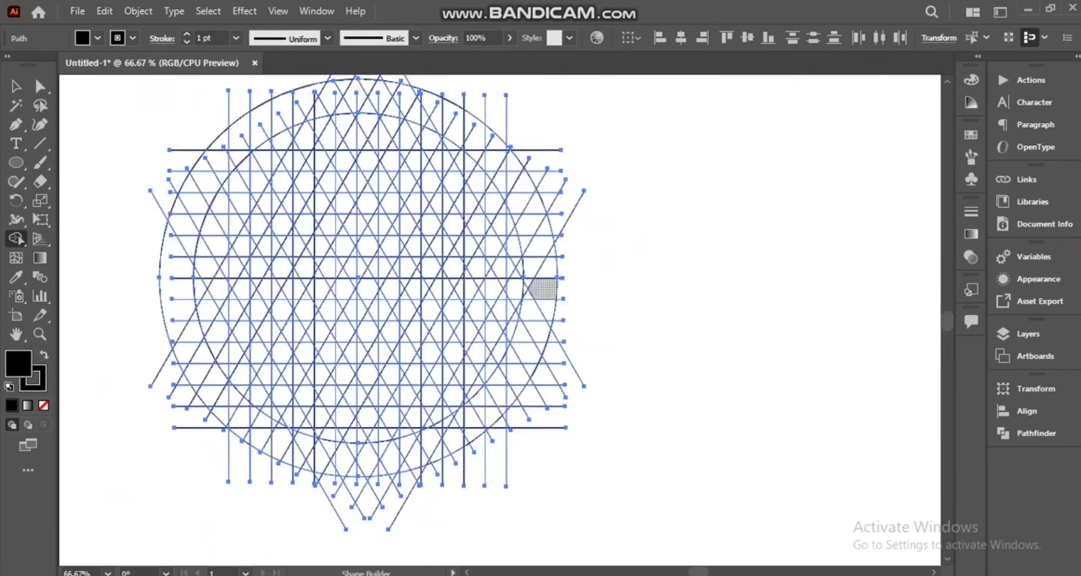
{"action": "left_click_drag", "start_coordinate": [367, 276], "coordinate": [554, 289]}
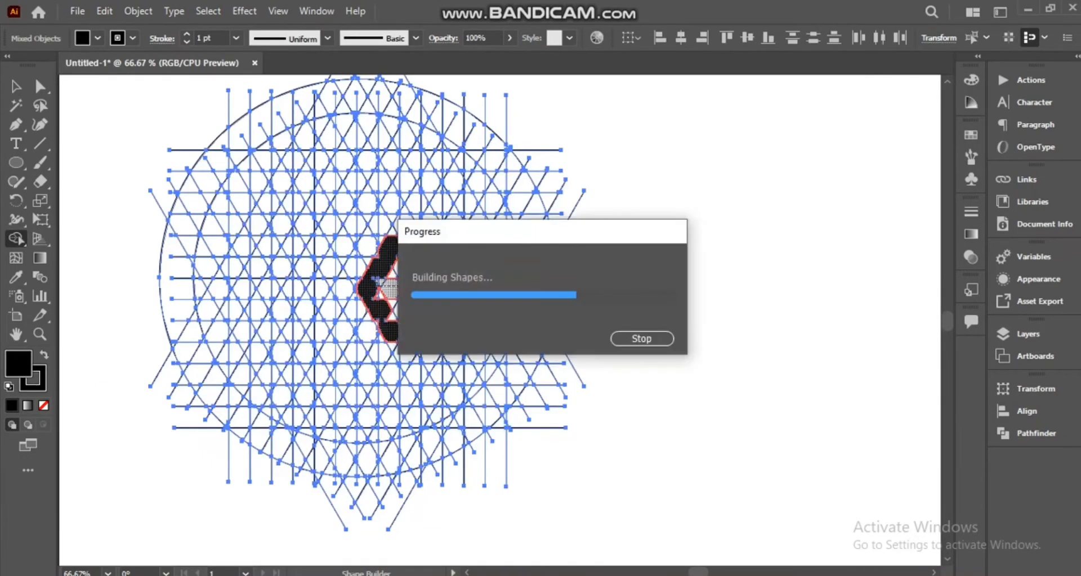
Merge the column of grid cells left of the chevron into a solid vertical bar
{"action": "left_click_drag", "start_coordinate": [305, 245], "coordinate": [304, 226]}
{"action": "scroll", "coordinate": [306, 307], "scroll_direction": "up", "scroll_amount": 3}
{"action": "mouse_move", "coordinate": [305, 389]}
{"action": "left_mouse_down"}
{"action": "mouse_move", "coordinate": [287, 208]}
{"action": "mouse_move", "coordinate": [340, 243]}
{"action": "left_mouse_up"}
{"action": "scroll", "coordinate": [313, 223], "scroll_direction": "up", "scroll_amount": 2}
{"action": "scroll", "coordinate": [343, 467], "scroll_direction": "up", "scroll_amount": 3}
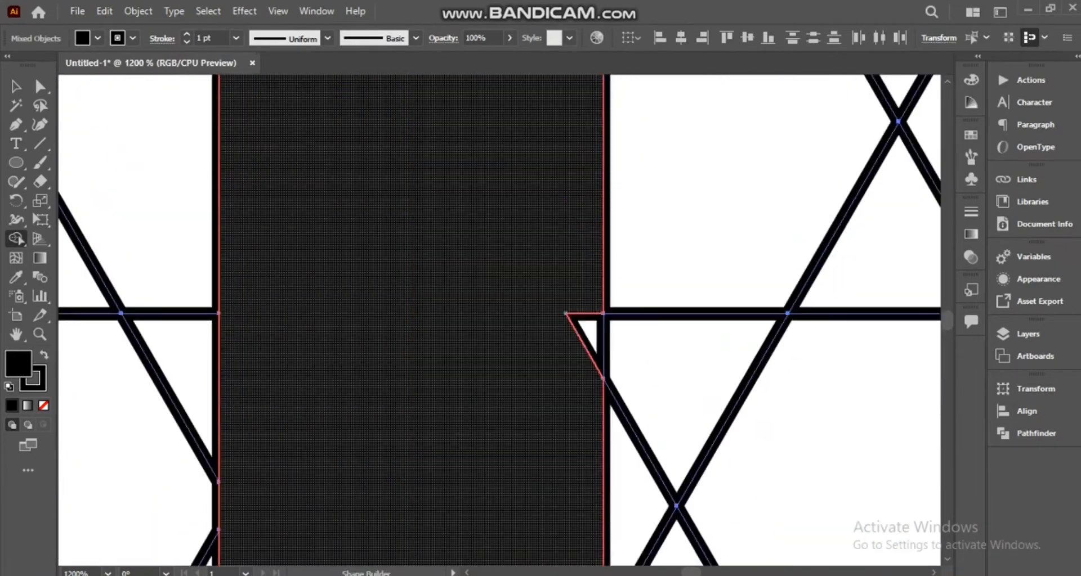
Merge the cells for the vertical bar's end stubs and left arm, and the upper band between the two circles
{"action": "scroll", "coordinate": [569, 287], "scroll_direction": "down", "scroll_amount": 8}
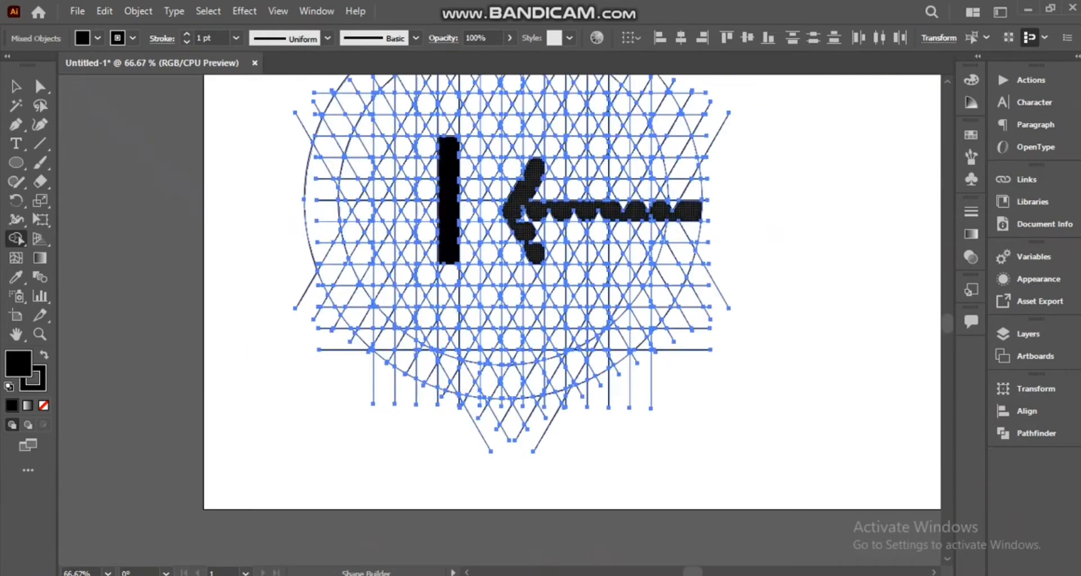
{"action": "left_click_drag", "start_coordinate": [449, 276], "coordinate": [448, 253]}
{"action": "left_click_drag", "start_coordinate": [423, 275], "coordinate": [448, 275]}
{"action": "mouse_move", "coordinate": [449, 212]}
{"action": "left_mouse_down"}
{"action": "mouse_move", "coordinate": [324, 211]}
{"action": "mouse_move", "coordinate": [368, 79]}
{"action": "mouse_move", "coordinate": [638, 166]}
{"action": "mouse_move", "coordinate": [632, 175]}
{"action": "left_mouse_up"}
{"action": "left_click_drag", "start_coordinate": [331, 262], "coordinate": [383, 170]}
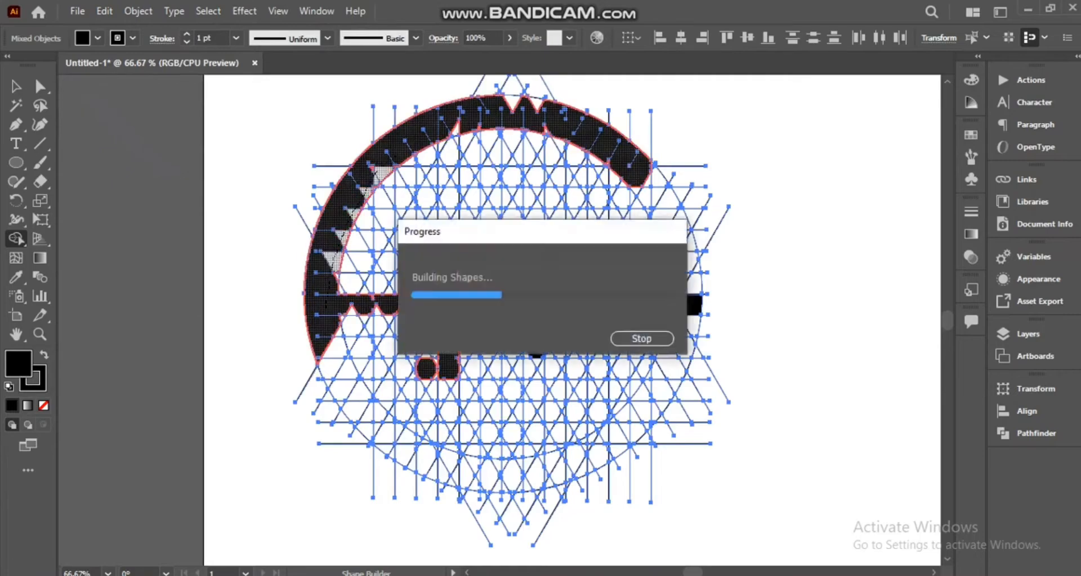
Fill the leftover gaps along the upper band between the two circles with Shape Builder
{"action": "scroll", "coordinate": [350, 212], "scroll_direction": "up", "scroll_amount": 2}
{"action": "scroll", "coordinate": [419, 180], "scroll_direction": "up", "scroll_amount": 3}
{"action": "mouse_move", "coordinate": [583, 156]}
{"action": "left_mouse_down"}
{"action": "mouse_move", "coordinate": [770, 106]}
{"action": "mouse_move", "coordinate": [790, 158]}
{"action": "left_mouse_up"}
{"action": "left_click_drag", "start_coordinate": [816, 248], "coordinate": [469, 155]}
{"action": "left_click_drag", "start_coordinate": [633, 172], "coordinate": [651, 211]}
{"action": "mouse_move", "coordinate": [653, 194]}
{"action": "left_mouse_down"}
{"action": "mouse_move", "coordinate": [671, 228]}
{"action": "mouse_move", "coordinate": [701, 188]}
{"action": "left_mouse_up"}
Merge the cells along the chevron's upper and lower arms into one shape with its horizontal bar
{"action": "scroll", "coordinate": [554, 222], "scroll_direction": "down", "scroll_amount": 4}
{"action": "scroll", "coordinate": [573, 221], "scroll_direction": "up", "scroll_amount": 6}
{"action": "mouse_move", "coordinate": [497, 290]}
{"action": "left_mouse_down"}
{"action": "mouse_move", "coordinate": [569, 197]}
{"action": "mouse_move", "coordinate": [561, 191]}
{"action": "left_mouse_up"}
{"action": "scroll", "coordinate": [418, 221], "scroll_direction": "down", "scroll_amount": 4}
{"action": "mouse_move", "coordinate": [502, 301]}
{"action": "left_mouse_down"}
{"action": "mouse_move", "coordinate": [522, 272]}
{"action": "mouse_move", "coordinate": [514, 398]}
{"action": "left_mouse_up"}
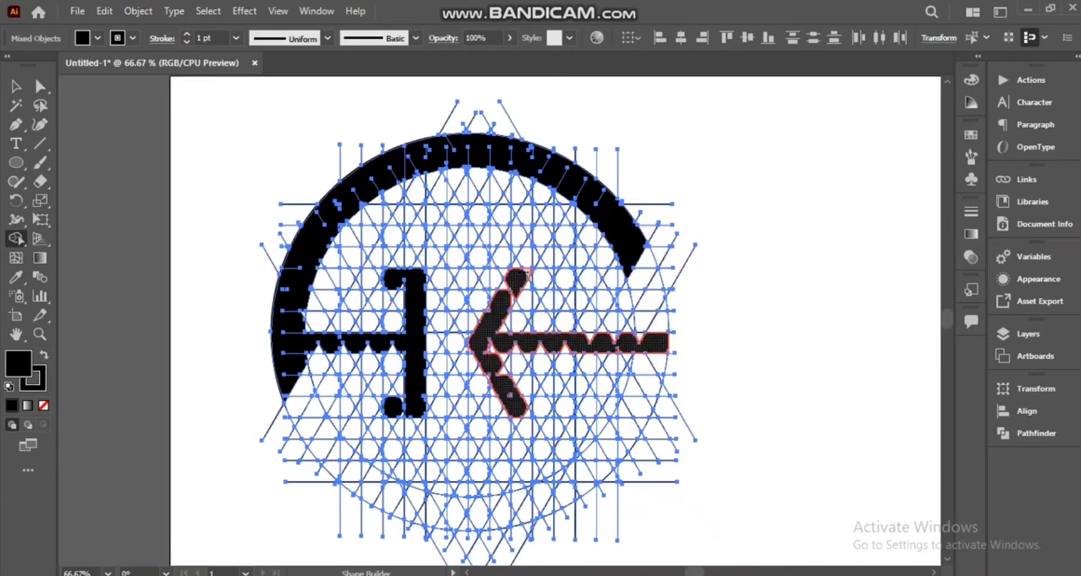
Merge the corner cell at the tip of the chevron's lower arm to square off its end
{"action": "scroll", "coordinate": [505, 286], "scroll_direction": "up", "scroll_amount": 5}
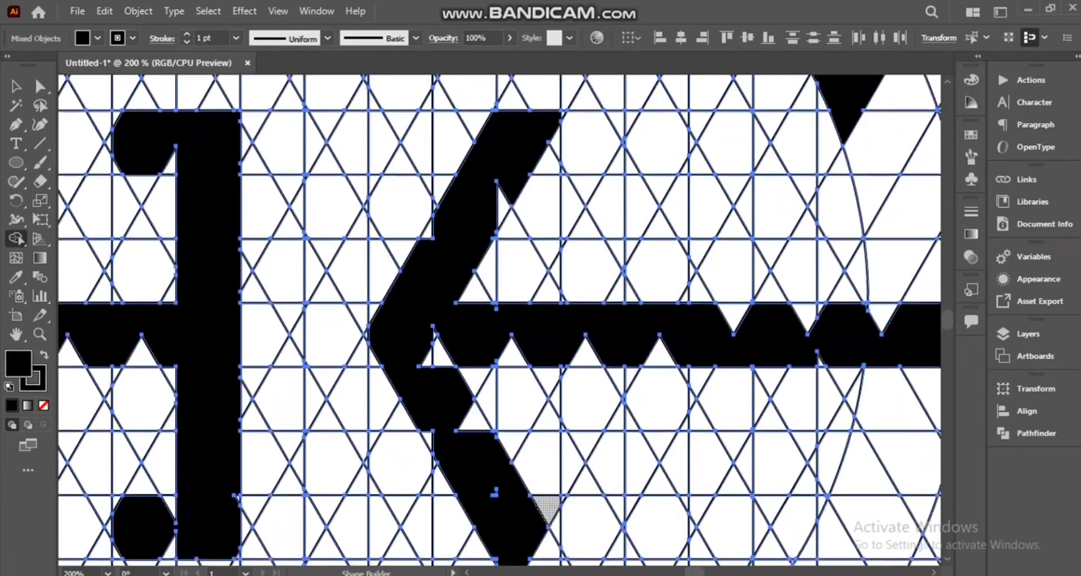
{"action": "scroll", "coordinate": [546, 509], "scroll_direction": "up", "scroll_amount": 3}
{"action": "scroll", "coordinate": [529, 490], "scroll_direction": "down", "scroll_amount": 8}
{"action": "left_click_drag", "start_coordinate": [522, 439], "coordinate": [548, 451]}
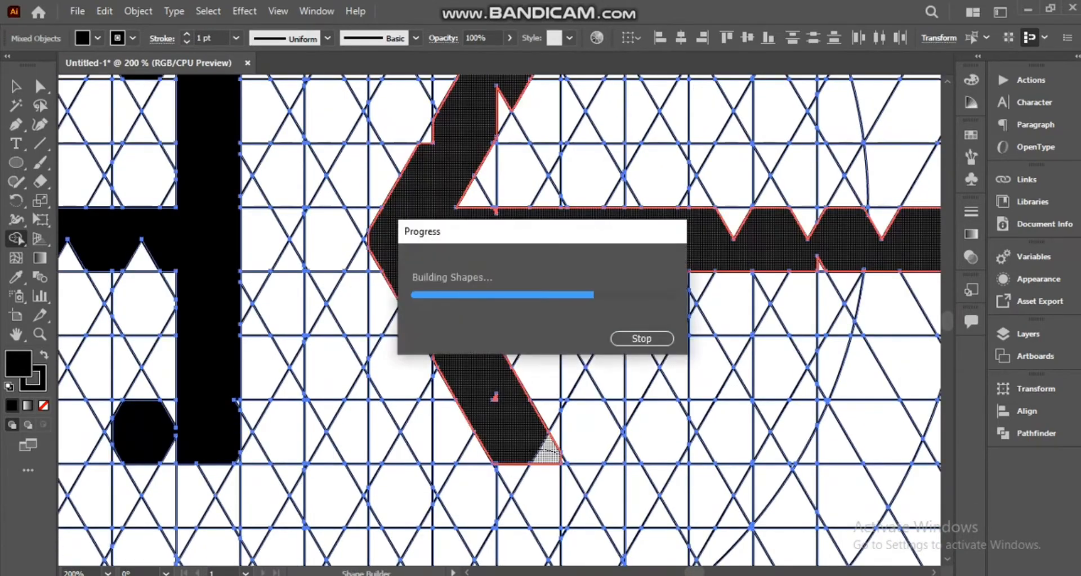
Merge the leftover sliver cells along the chevron's upper arm into its shape with Shape Builder
{"action": "scroll", "coordinate": [541, 444], "scroll_direction": "up", "scroll_amount": 6}
{"action": "scroll", "coordinate": [561, 141], "scroll_direction": "up", "scroll_amount": 4}
{"action": "left_click_drag", "start_coordinate": [543, 152], "coordinate": [570, 114]}
{"action": "left_click_drag", "start_coordinate": [356, 394], "coordinate": [325, 468]}
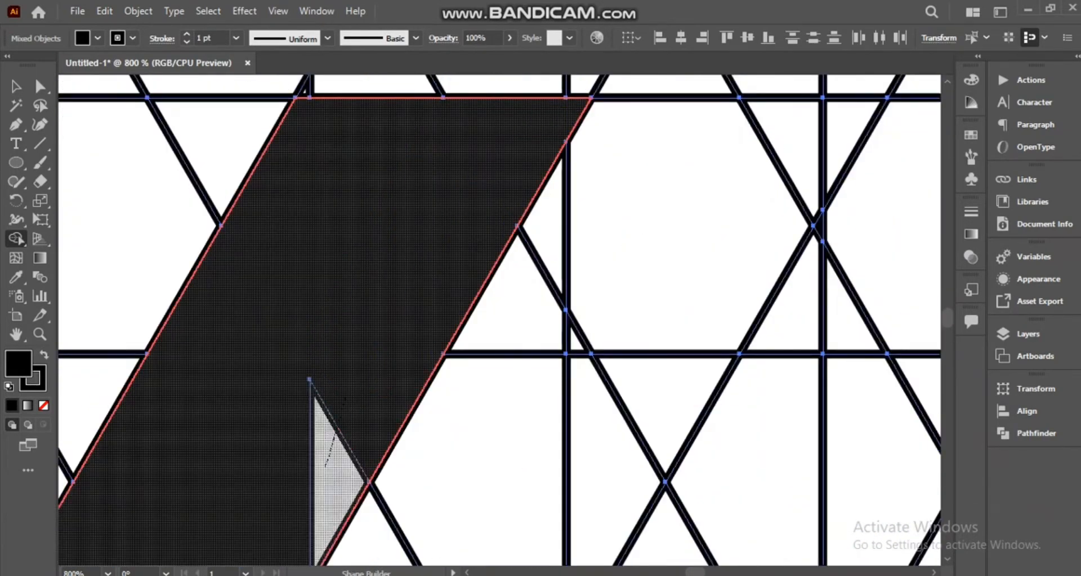
{"action": "scroll", "coordinate": [377, 343], "scroll_direction": "down", "scroll_amount": 2}
{"action": "left_click_drag", "start_coordinate": [257, 440], "coordinate": [206, 462]}
{"action": "scroll", "coordinate": [256, 440], "scroll_direction": "down", "scroll_amount": 5}
{"action": "scroll", "coordinate": [451, 349], "scroll_direction": "down", "scroll_amount": 1}
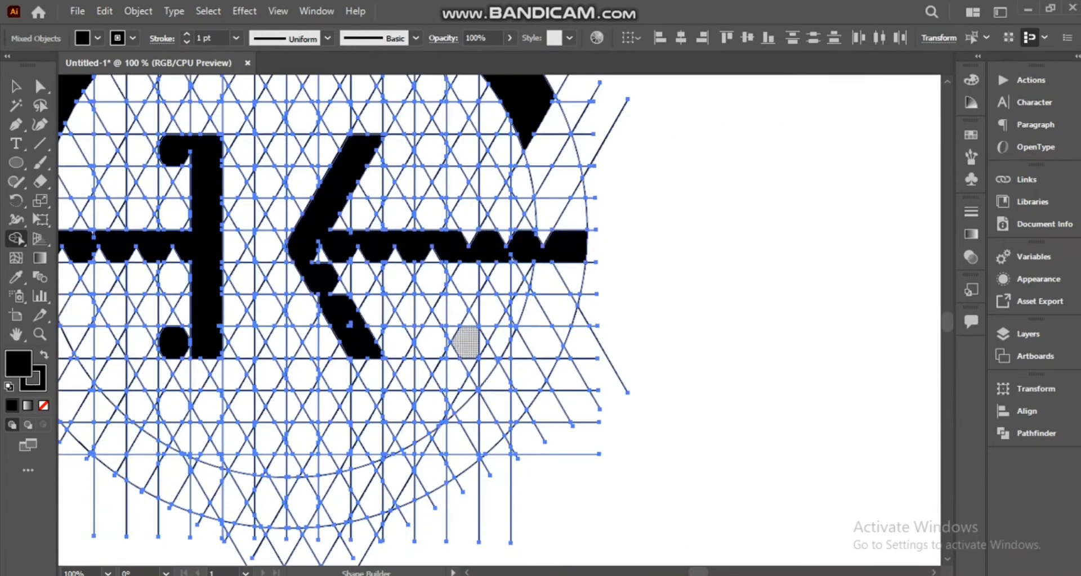
{"action": "mouse_move", "coordinate": [562, 254]}
{"action": "left_mouse_down"}
{"action": "mouse_move", "coordinate": [271, 494]}
{"action": "mouse_move", "coordinate": [79, 388]}
{"action": "left_mouse_up"}
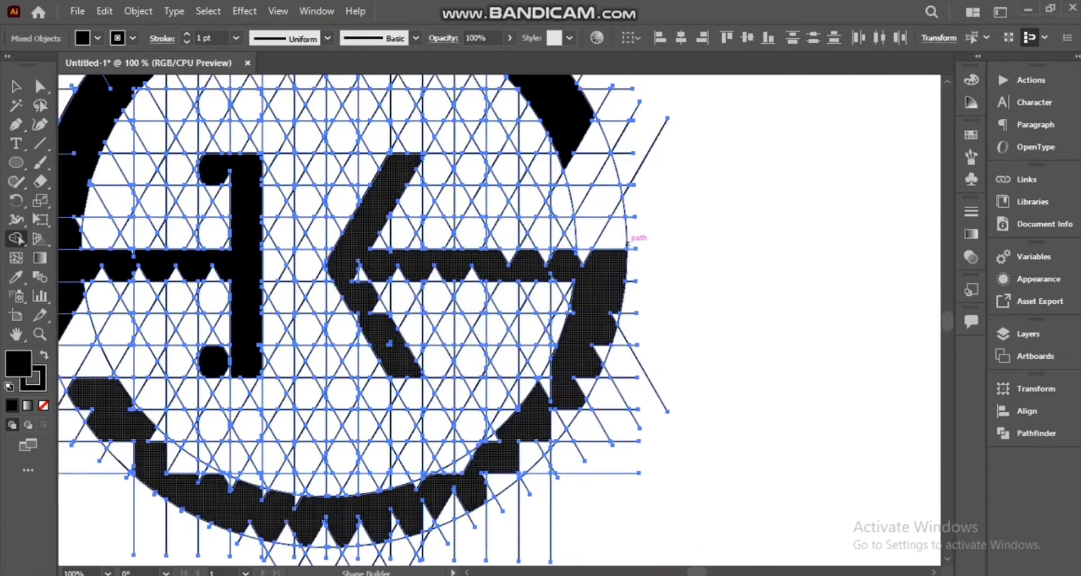
{"action": "key", "text": "ctrl+z"}
Merge the lower band between the two circles with the chevron's horizontal bar, sweeping from its outer end round to the lower left
{"action": "left_click_drag", "start_coordinate": [84, 265], "coordinate": [252, 262]}
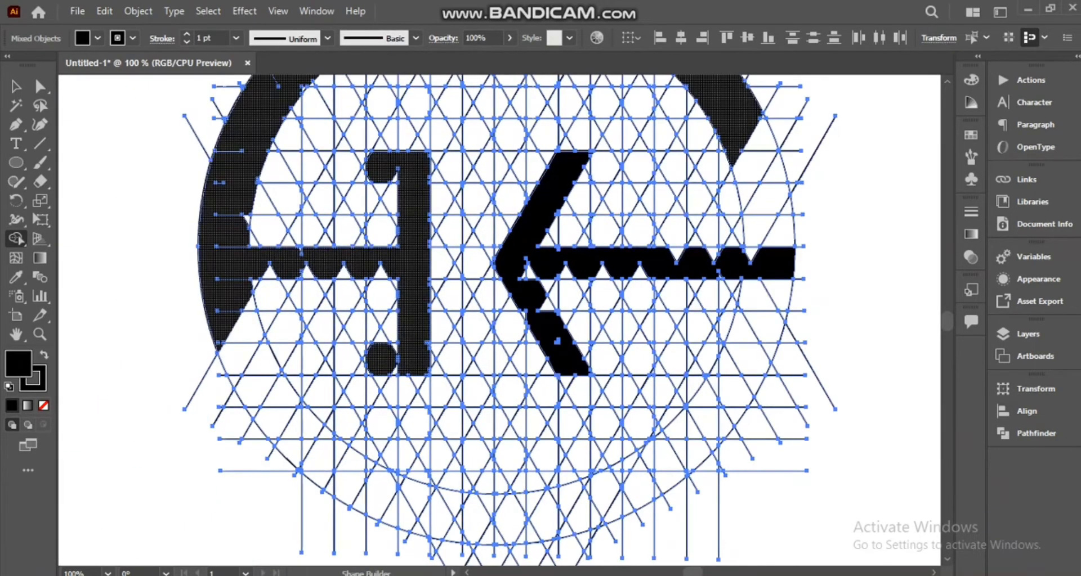
{"action": "mouse_move", "coordinate": [777, 265]}
{"action": "left_mouse_down"}
{"action": "mouse_move", "coordinate": [444, 510]}
{"action": "mouse_move", "coordinate": [281, 397]}
{"action": "left_mouse_up"}
{"action": "scroll", "coordinate": [703, 323], "scroll_direction": "down", "scroll_amount": 3}
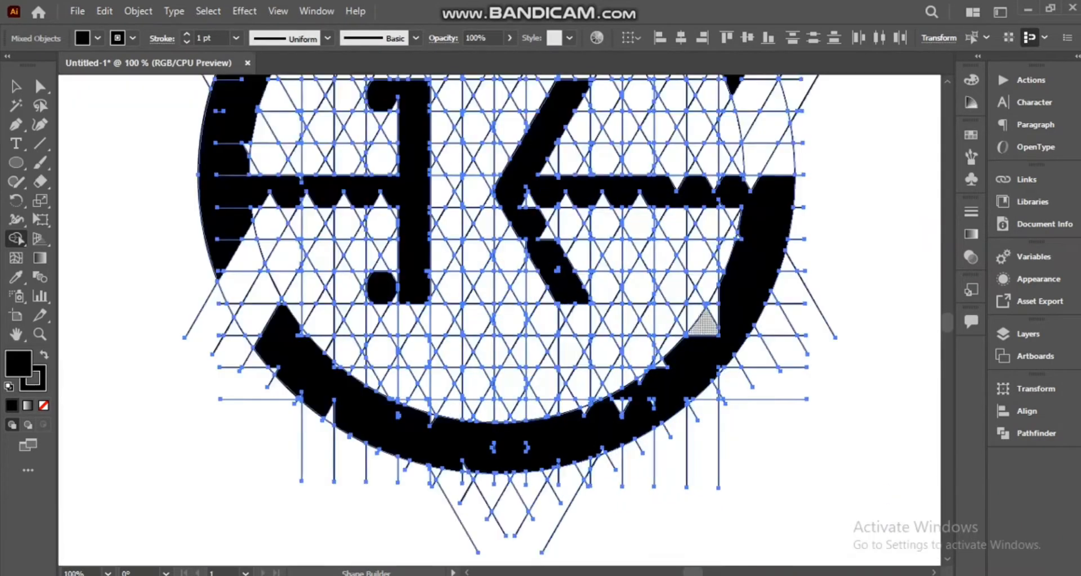
Fill the leftover gaps along the lower band between the two circles with Shape Builder
{"action": "scroll", "coordinate": [704, 323], "scroll_direction": "up", "scroll_amount": 2}
{"action": "scroll", "coordinate": [560, 316], "scroll_direction": "down", "scroll_amount": 2}
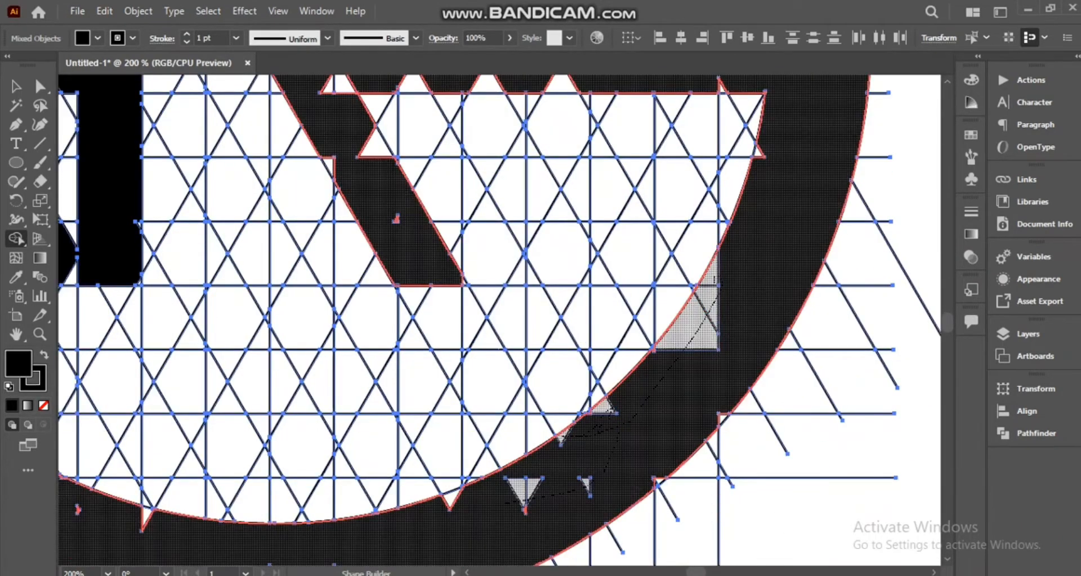
{"action": "left_click_drag", "start_coordinate": [505, 503], "coordinate": [504, 503]}
{"action": "scroll", "coordinate": [564, 516], "scroll_direction": "up", "scroll_amount": 4}
{"action": "left_click_drag", "start_coordinate": [414, 501], "coordinate": [366, 502]}
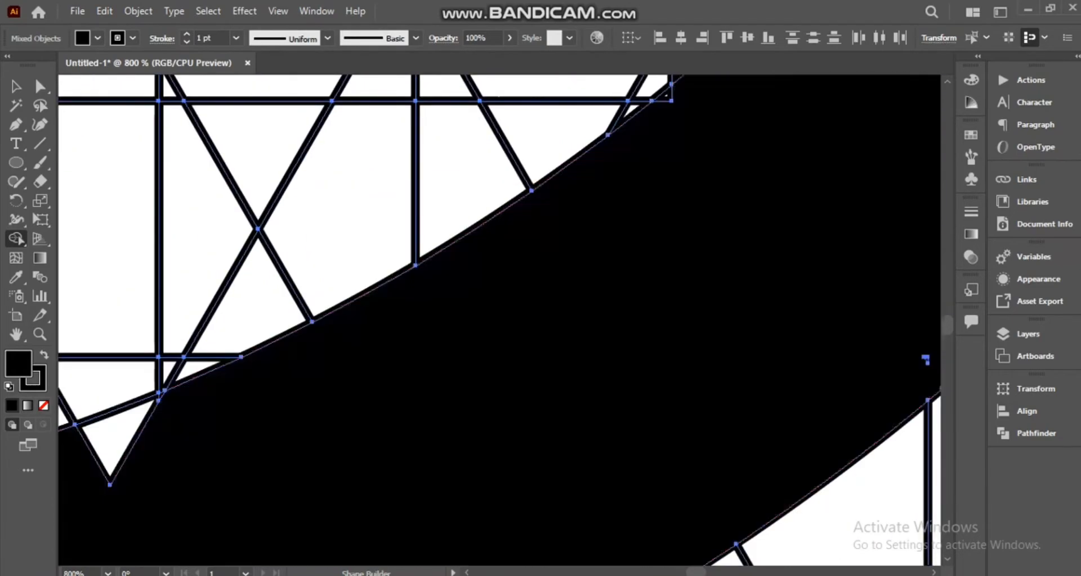
{"action": "scroll", "coordinate": [582, 333], "scroll_direction": "down", "scroll_amount": 6}
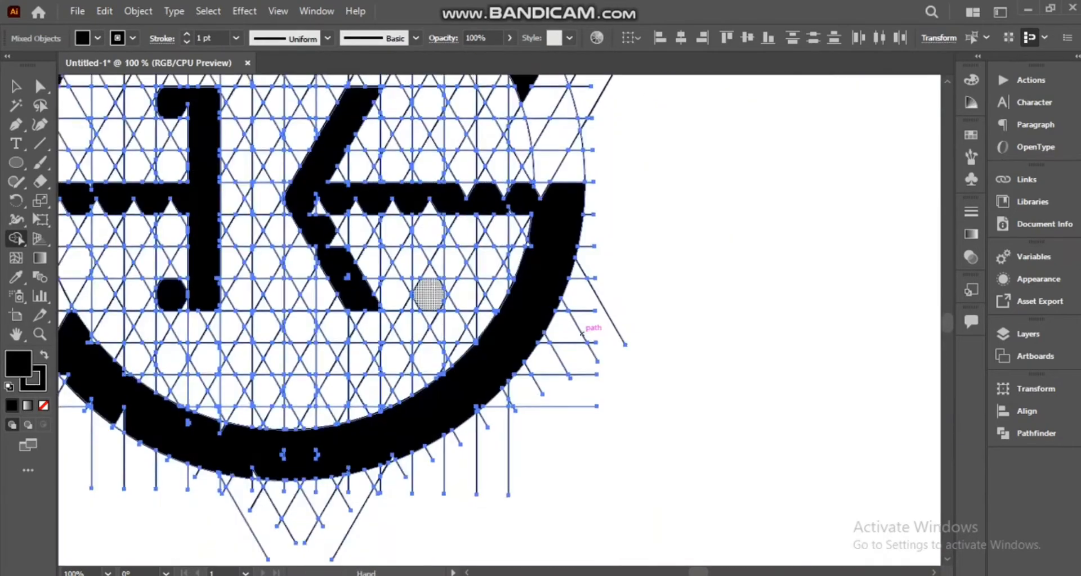
{"action": "left_click_drag", "start_coordinate": [429, 295], "coordinate": [601, 345]}
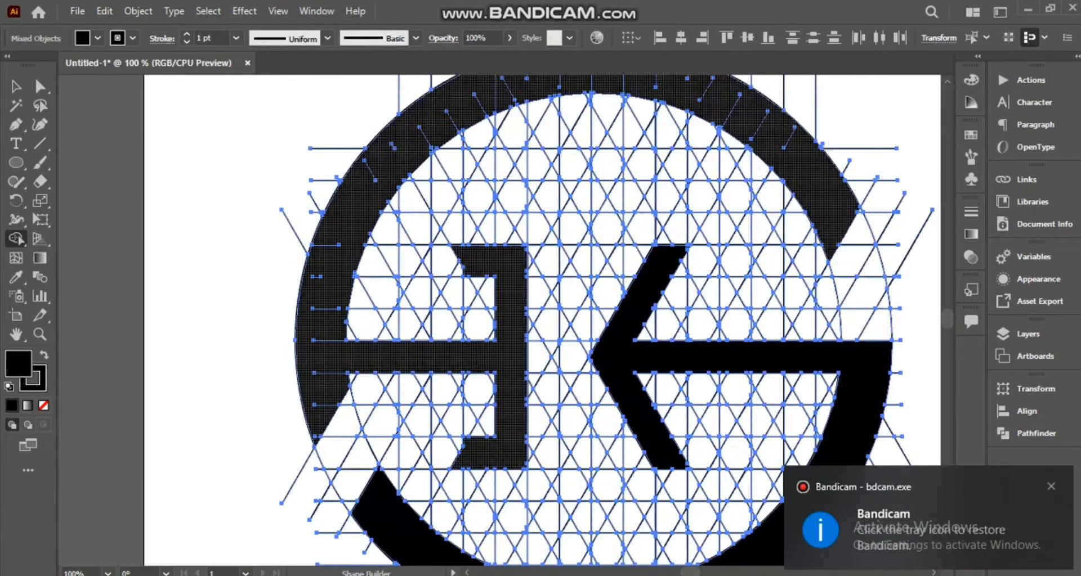
{"action": "scroll", "coordinate": [735, 426], "scroll_direction": "down", "scroll_amount": 2}
{"action": "scroll", "coordinate": [735, 427], "scroll_direction": "down", "scroll_amount": 1}
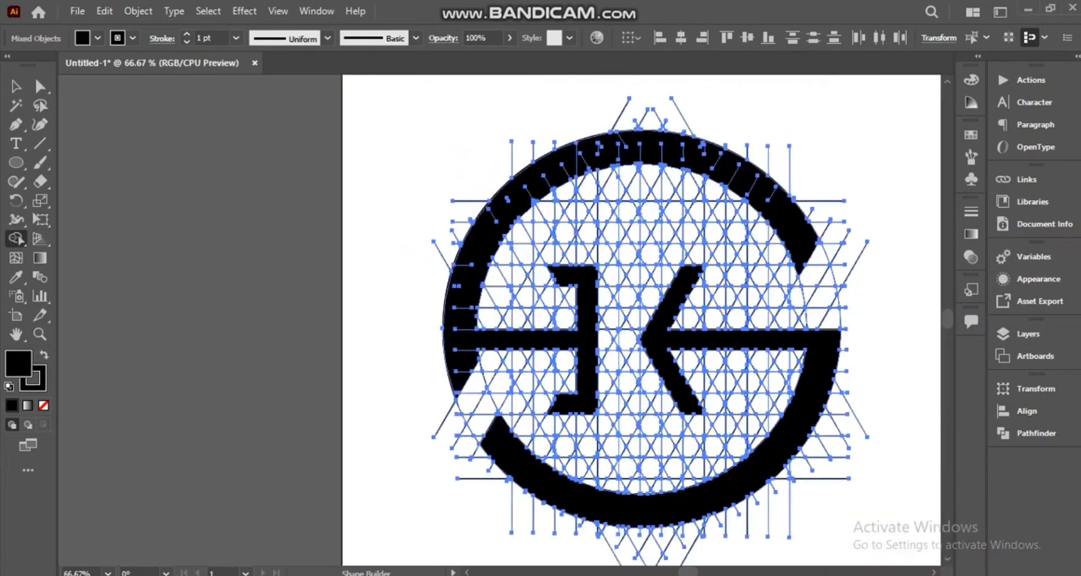
Copy the two finished monogram shapes together and place the pasted duplicate on the empty right half of the artboard
{"action": "scroll", "coordinate": [735, 427], "scroll_direction": "up", "scroll_amount": 1}
{"action": "left_click_drag", "start_coordinate": [735, 427], "coordinate": [623, 402]}
{"action": "key", "text": "v"}
{"action": "left_click", "coordinate": [799, 225]}
{"action": "left_click", "coordinate": [676, 236]}
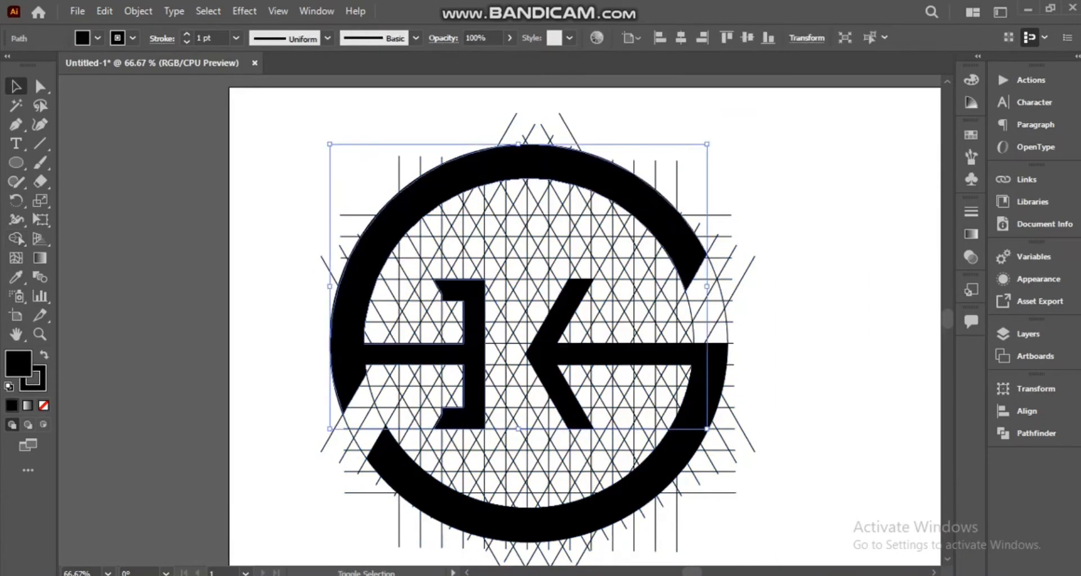
{"action": "left_click", "coordinate": [642, 354], "text": "shift"}
{"action": "key", "text": "ctrl+c"}
{"action": "key", "text": "ctrl+v"}
{"action": "scroll", "coordinate": [636, 404], "scroll_direction": "down", "scroll_amount": 3}
{"action": "left_click_drag", "start_coordinate": [640, 407], "coordinate": [824, 429]}
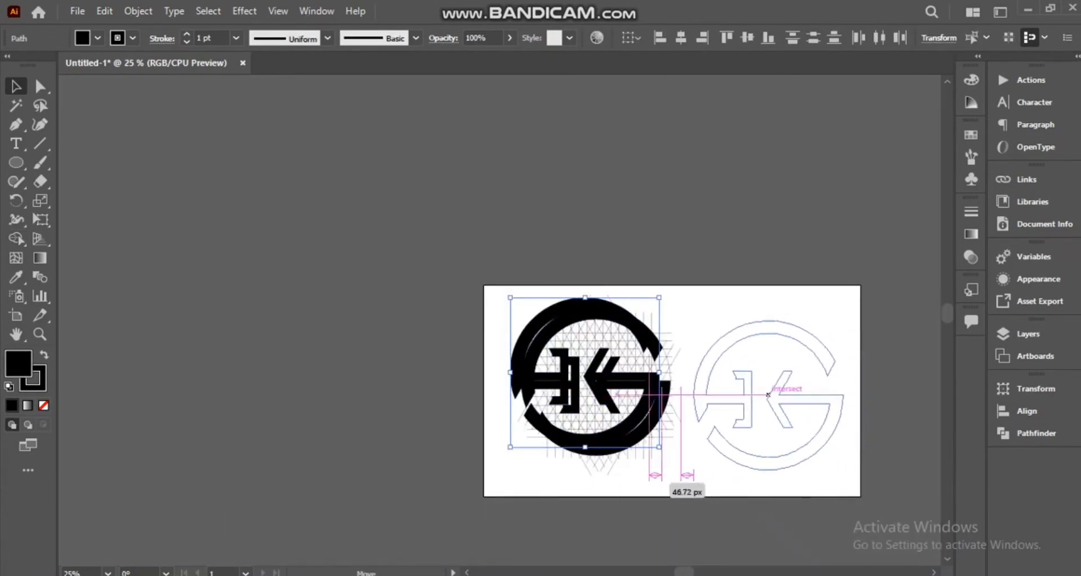
{"action": "left_click_drag", "start_coordinate": [768, 395], "coordinate": [768, 395]}
Delete the original artwork with its construction grid, keeping only the clean duplicate of the monogram
{"action": "scroll", "coordinate": [567, 438], "scroll_direction": "up", "scroll_amount": 1}
{"action": "scroll", "coordinate": [850, 381], "scroll_direction": "up", "scroll_amount": 3}
{"action": "left_click_drag", "start_coordinate": [850, 381], "coordinate": [649, 383]}
{"action": "scroll", "coordinate": [649, 383], "scroll_direction": "down", "scroll_amount": 3}
{"action": "left_click_drag", "start_coordinate": [312, 260], "coordinate": [535, 474]}
{"action": "key", "text": "Delete"}
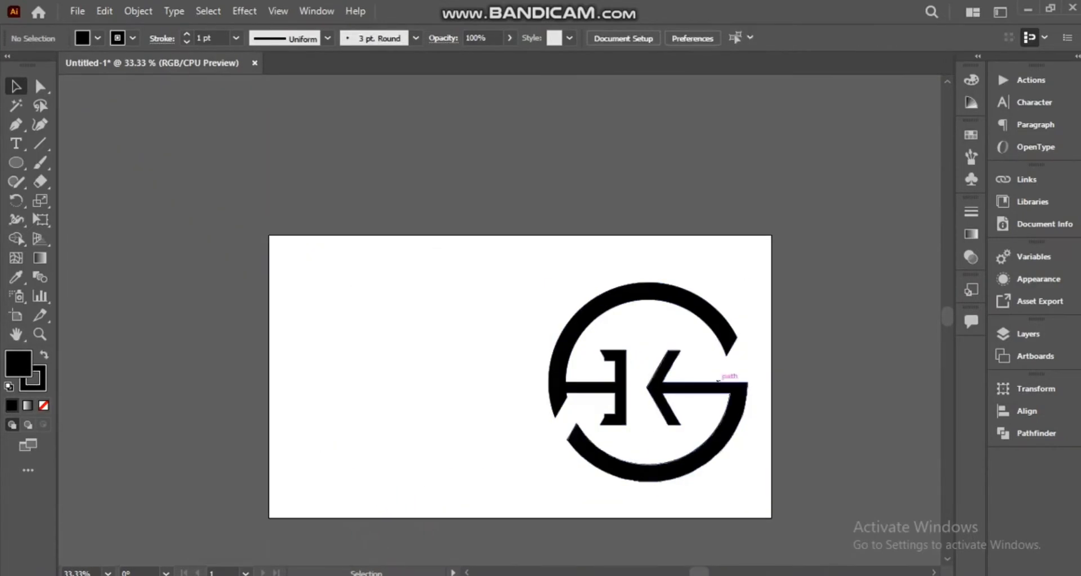
Group the monogram's shapes and move the group to the artboard's upper-left area
{"action": "left_click_drag", "start_coordinate": [726, 475], "coordinate": [514, 309]}
{"action": "right_click", "coordinate": [620, 379]}
{"action": "left_click_drag", "start_coordinate": [681, 299], "coordinate": [344, 204]}
Scale the monogram down proportionally to about half its size and move it toward the artboard's middle
{"action": "scroll", "coordinate": [418, 300], "scroll_direction": "up", "scroll_amount": 2}
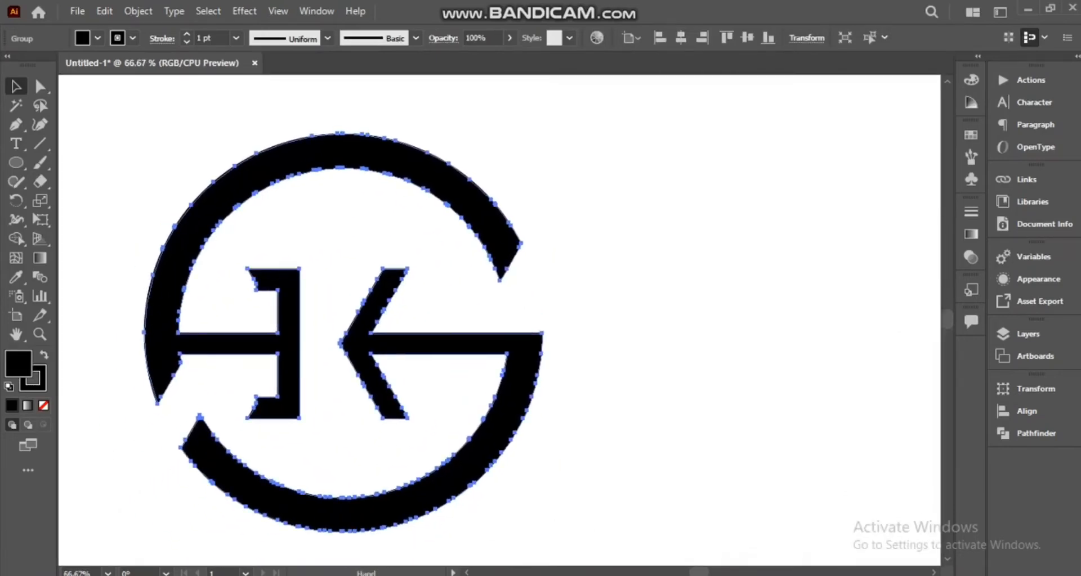
{"action": "left_click_drag", "start_coordinate": [542, 531], "coordinate": [331, 327]}
{"action": "left_click", "coordinate": [360, 316]}
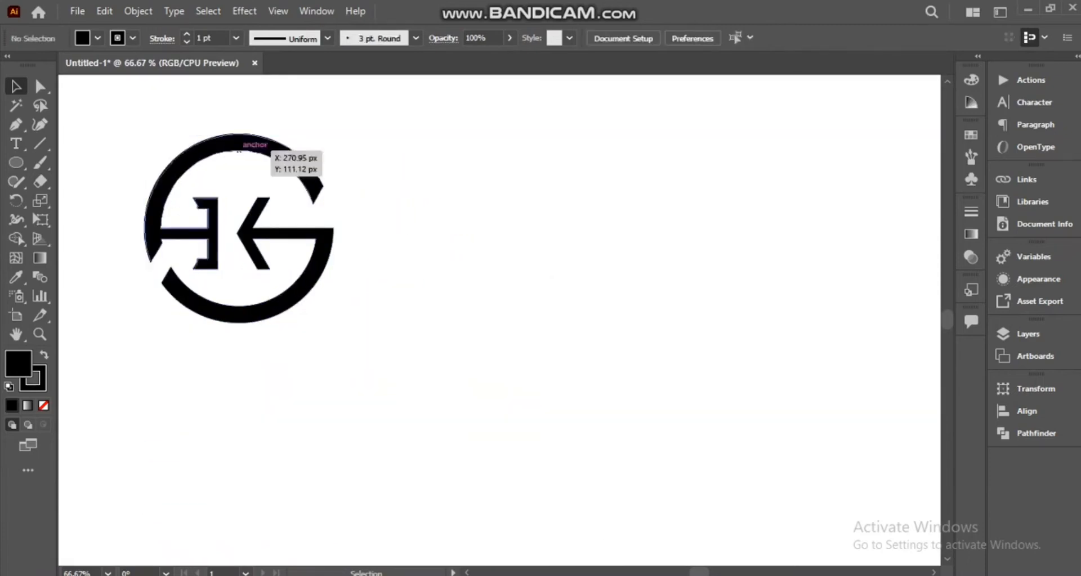
{"action": "left_click", "coordinate": [239, 150]}
{"action": "left_click_drag", "start_coordinate": [239, 149], "coordinate": [409, 237]}
{"action": "left_click", "coordinate": [253, 225]}
Add the text "Texal company" beside the monogram and set its size to 36 pt
{"action": "left_click", "coordinate": [16, 143]}
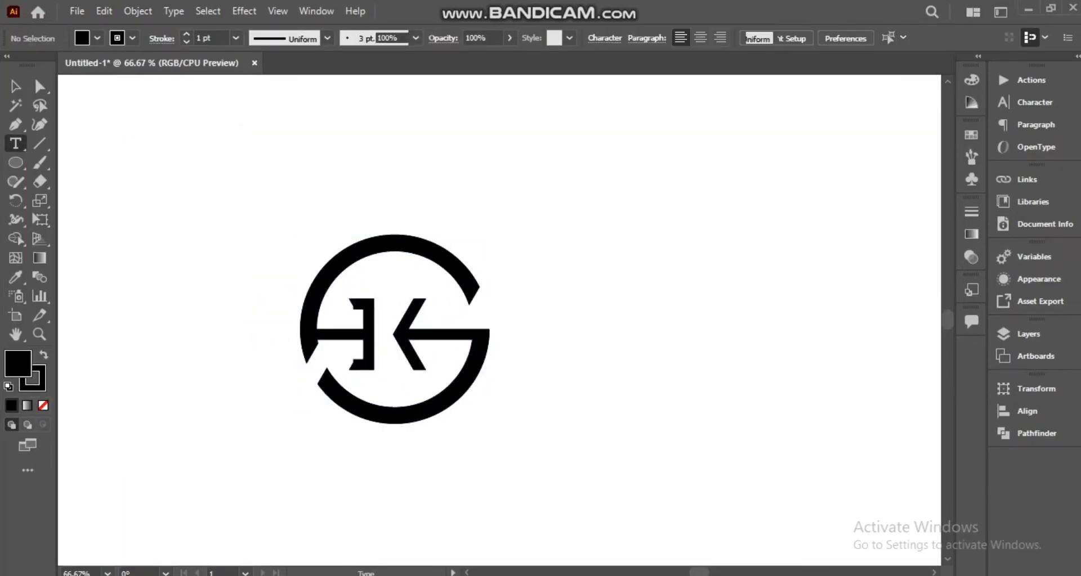
{"action": "left_click", "coordinate": [542, 319]}
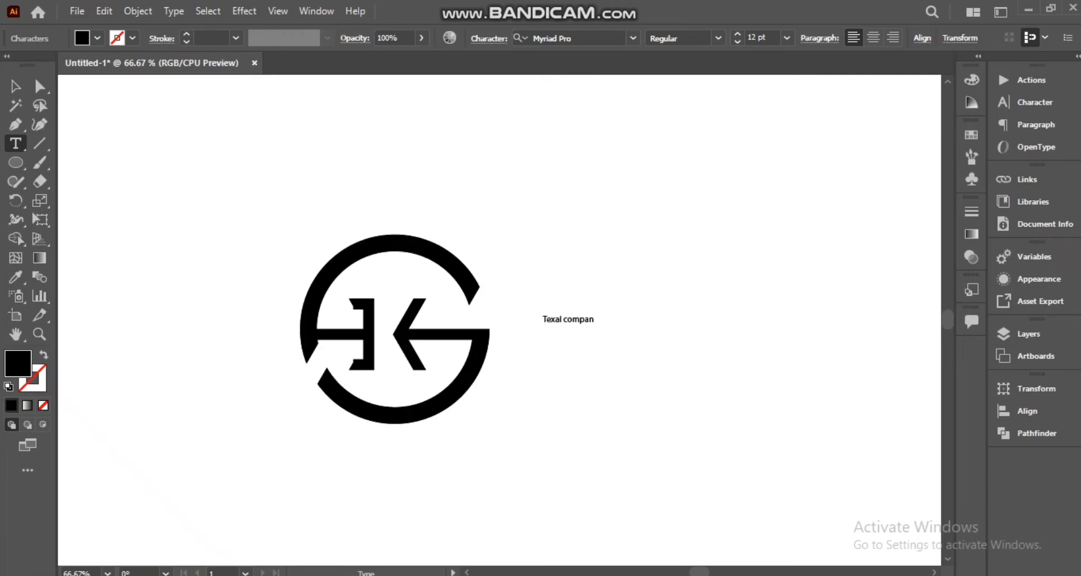
{"action": "left_click", "coordinate": [787, 38]}
{"action": "left_click", "coordinate": [808, 269]}
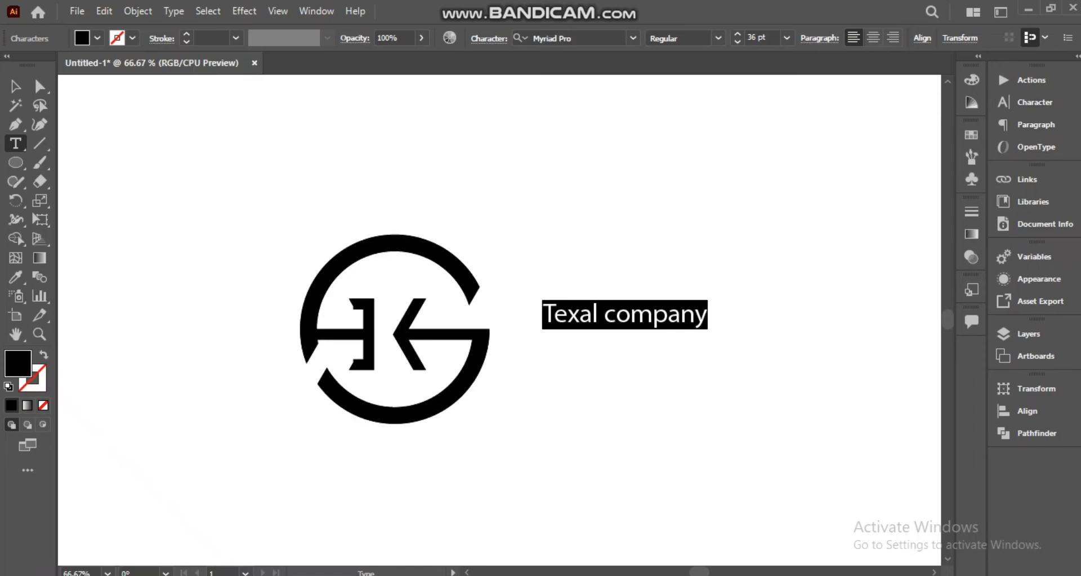
Set the company name's font to Castellar and place the text centred below the monogram
{"action": "left_click", "coordinate": [632, 38]}
{"action": "left_click", "coordinate": [597, 166]}
{"action": "left_click", "coordinate": [15, 86]}
{"action": "left_click", "coordinate": [1034, 102]}
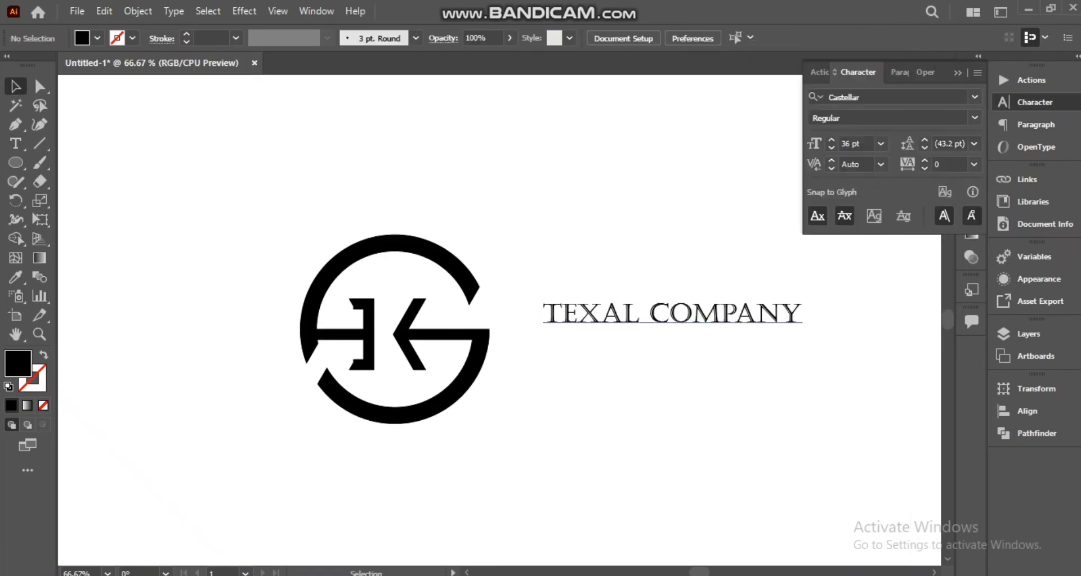
{"action": "left_click_drag", "start_coordinate": [710, 316], "coordinate": [437, 448]}
{"action": "left_click", "coordinate": [569, 366]}
{"action": "scroll", "coordinate": [527, 360], "scroll_direction": "down", "scroll_amount": 1}
{"action": "left_click_drag", "start_coordinate": [260, 231], "coordinate": [596, 444]}
{"action": "left_click", "coordinate": [648, 371]}
{"action": "mouse_move", "coordinate": [478, 339]}
{"action": "left_mouse_down"}
{"action": "mouse_move", "coordinate": [589, 346]}
{"action": "mouse_move", "coordinate": [467, 331]}
{"action": "left_mouse_up"}
{"action": "scroll", "coordinate": [528, 368], "scroll_direction": "up", "scroll_amount": 1}
{"action": "left_click_drag", "start_coordinate": [553, 167], "coordinate": [472, 389]}
{"action": "left_click", "coordinate": [597, 37]}
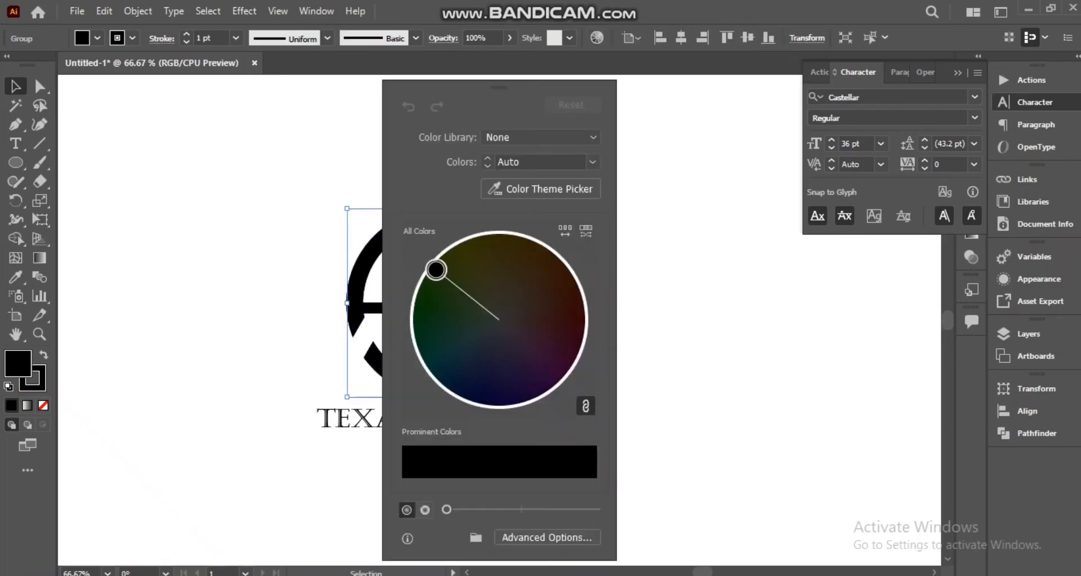
{"action": "left_click", "coordinate": [687, 237]}
Apply a horizontal linear gradient to the monogram's upper shape, with a red left stop and a black right stop
{"action": "left_click", "coordinate": [39, 258]}
{"action": "left_click", "coordinate": [361, 276]}
{"action": "left_click", "coordinate": [27, 406]}
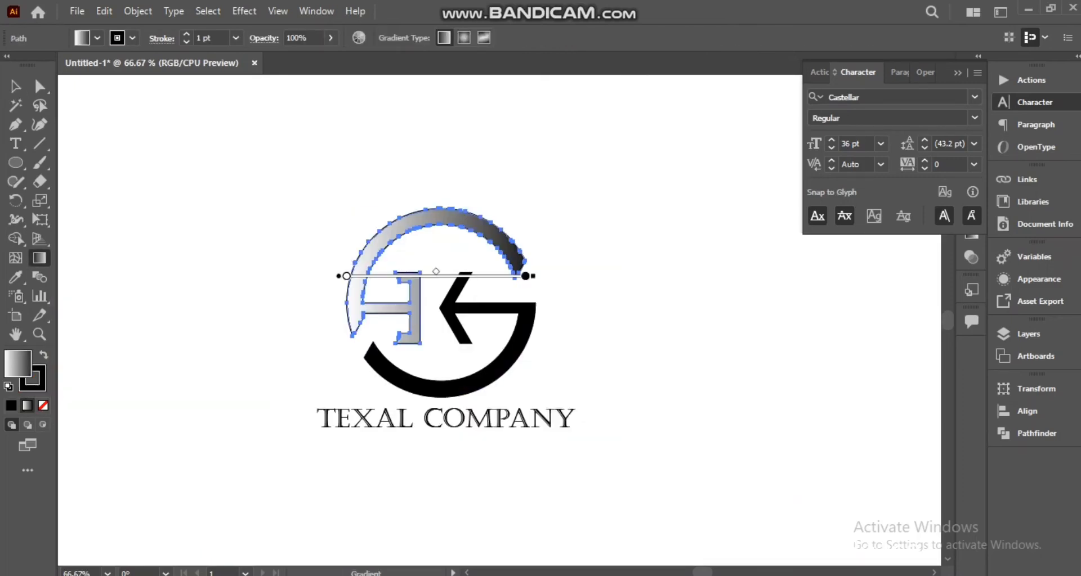
{"action": "left_click_drag", "start_coordinate": [369, 276], "coordinate": [347, 276]}
{"action": "double_click", "coordinate": [347, 276]}
{"action": "left_click", "coordinate": [189, 324]}
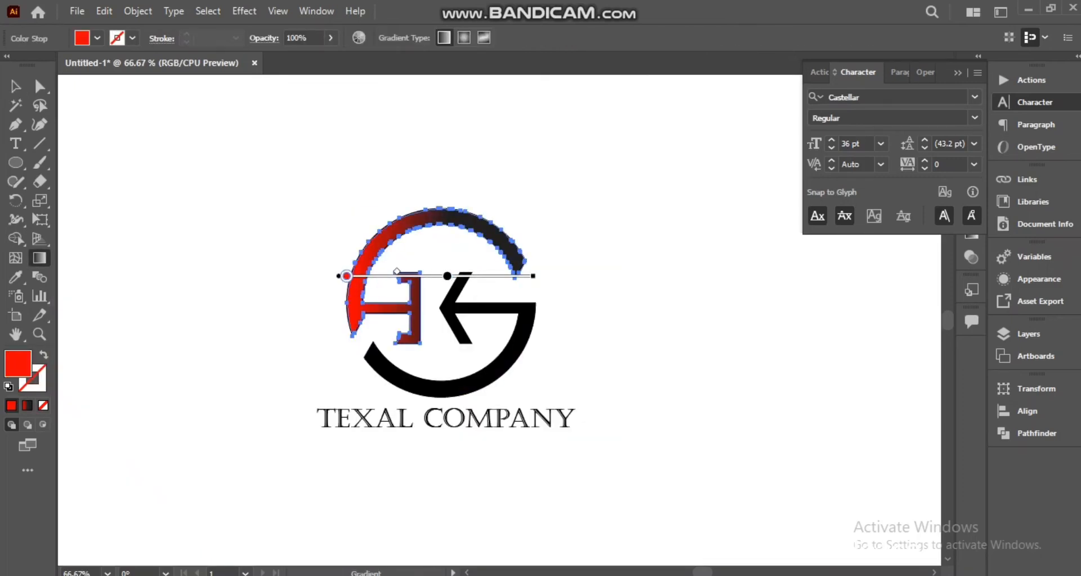
Give the monogram's lower shape a horizontal linear gradient with a black left stop and a red right stop
{"action": "left_click", "coordinate": [16, 86]}
{"action": "left_click", "coordinate": [485, 309]}
{"action": "left_click", "coordinate": [40, 258]}
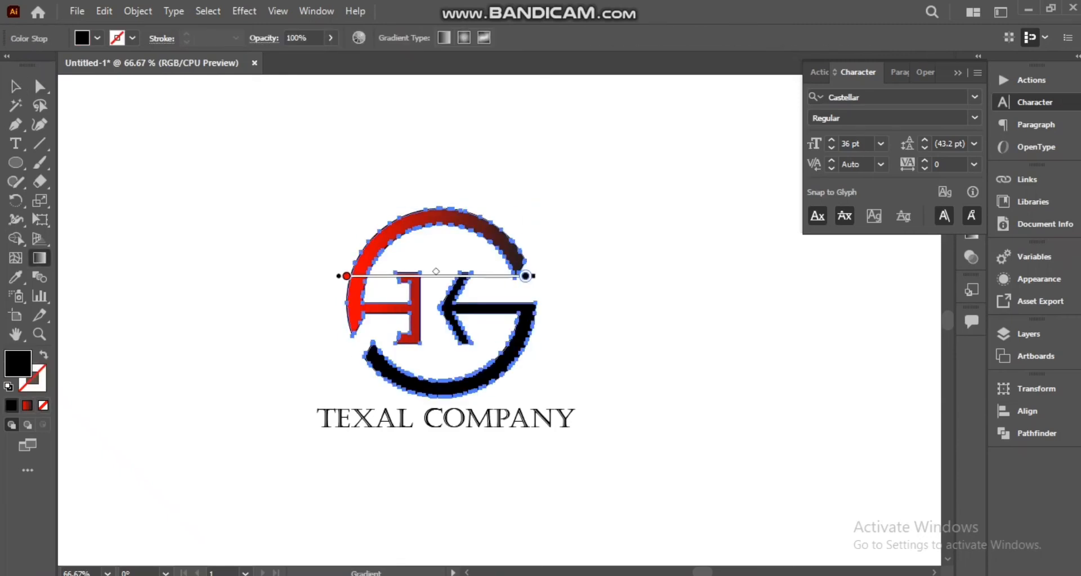
{"action": "double_click", "coordinate": [364, 335]}
{"action": "left_click", "coordinate": [195, 384]}
{"action": "double_click", "coordinate": [536, 335]}
{"action": "left_click", "coordinate": [377, 383]}
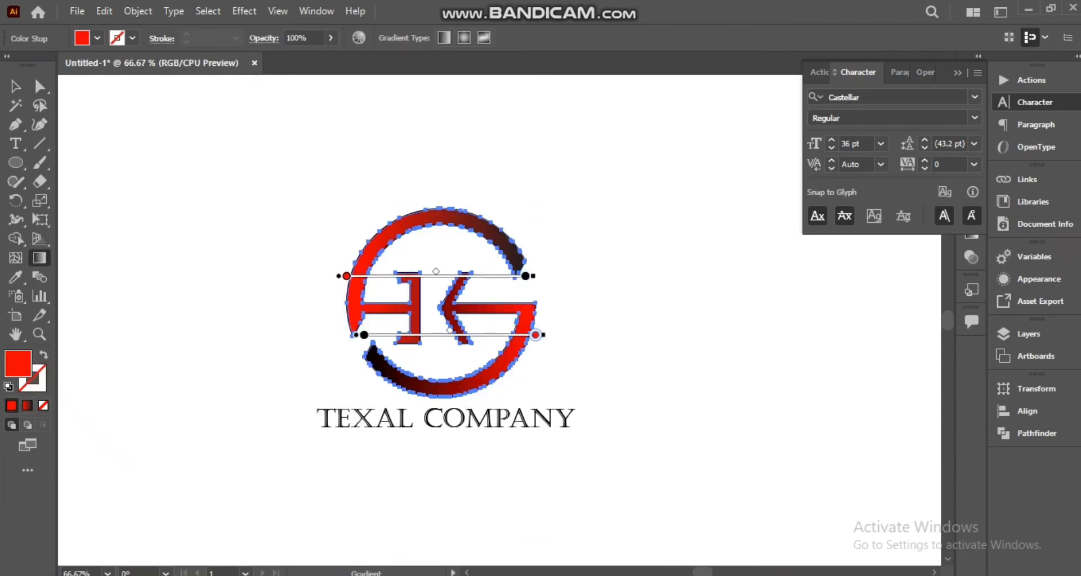